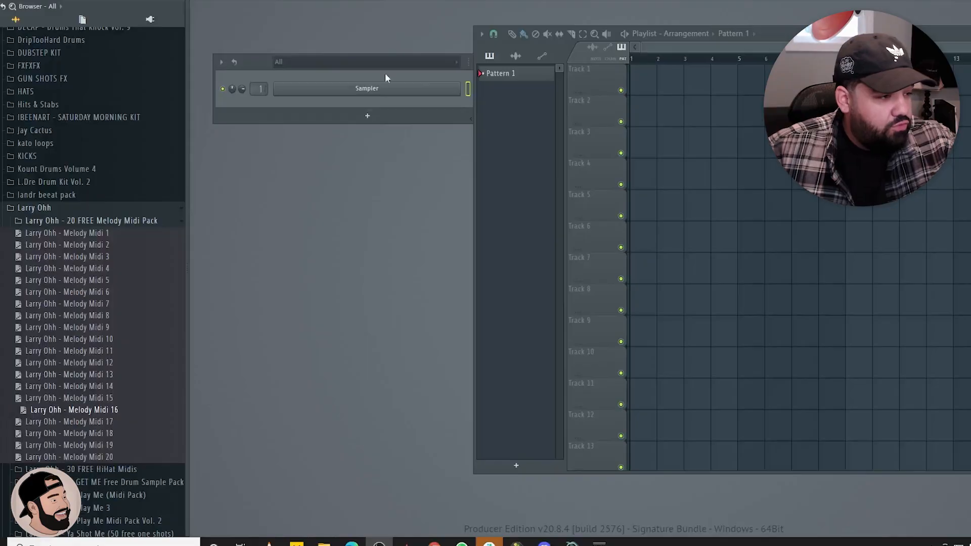
Step: Load the Melody Midi 15 file from the melody pack onto the Sampler channel
click(314, 103)
drag(579, 61, 564, 143)
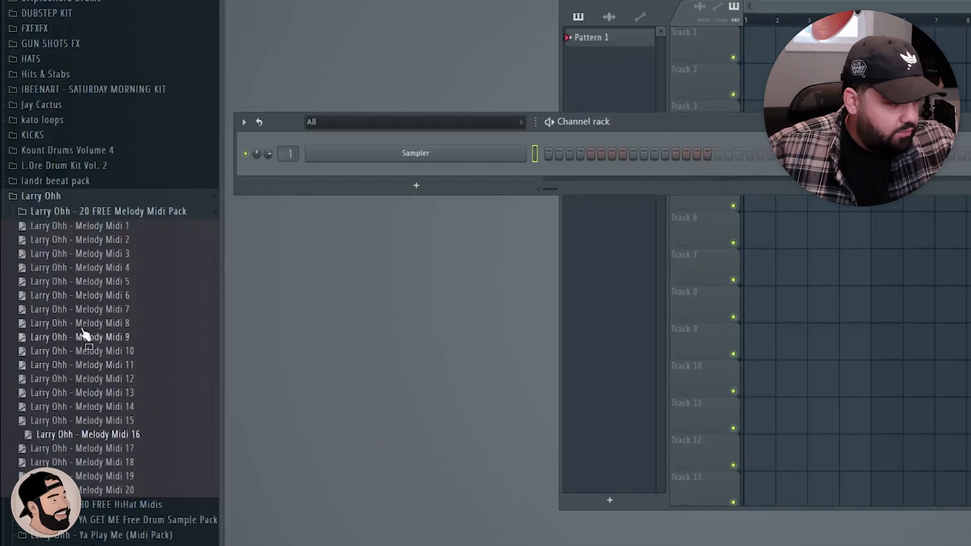
click(71, 303)
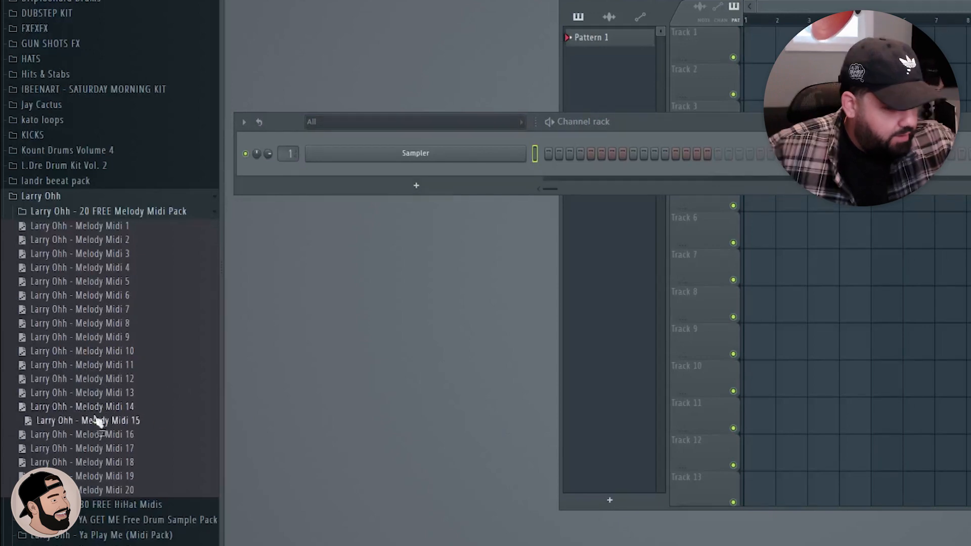
drag(122, 421, 444, 159)
Step: Replace the Sampler channel's instrument with Octave Deluxe
right_click(524, 151)
mouse_move(552, 267)
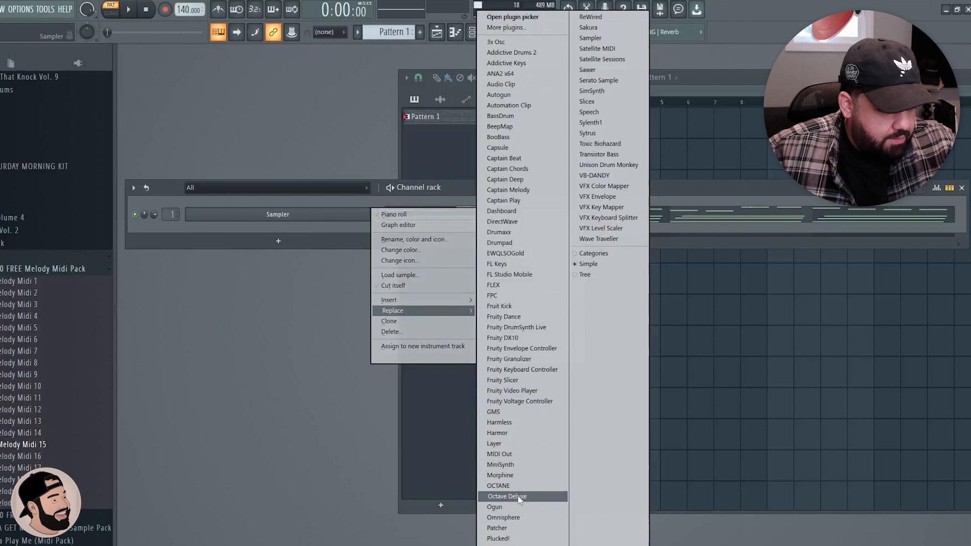
click(511, 497)
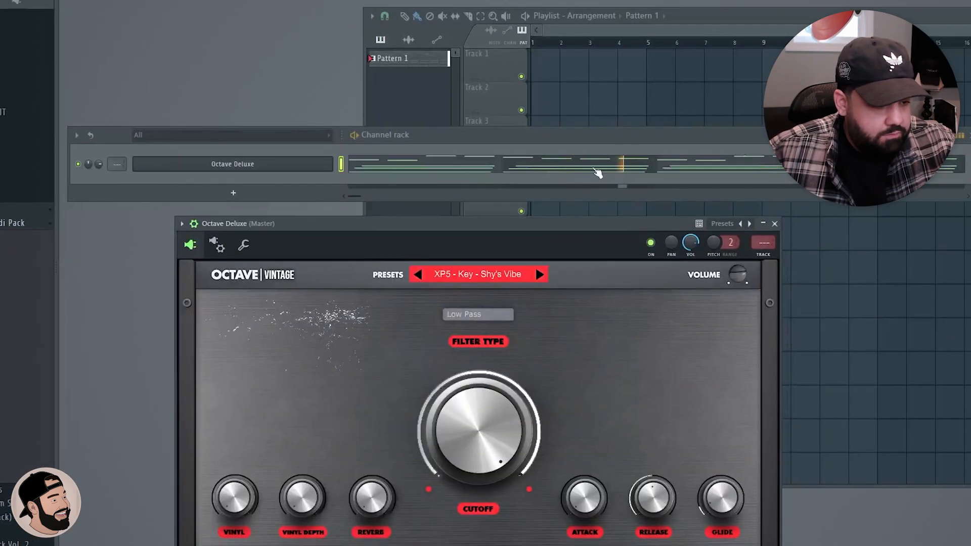
Step: Open the Octave Deluxe channel's notes in a full-size piano roll and play the melody
click(597, 174)
drag(822, 214, 798, 159)
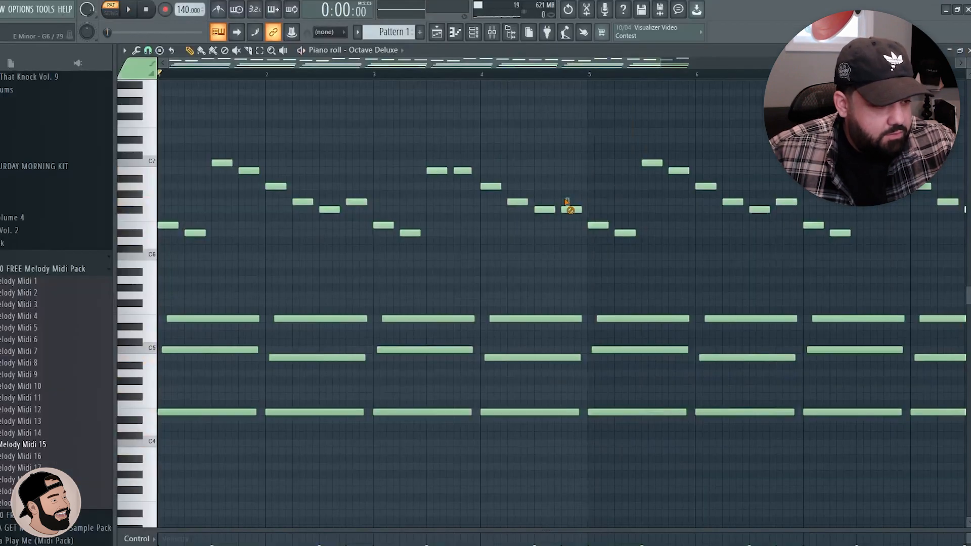
scroll(459, 197, down, 3)
key(space)
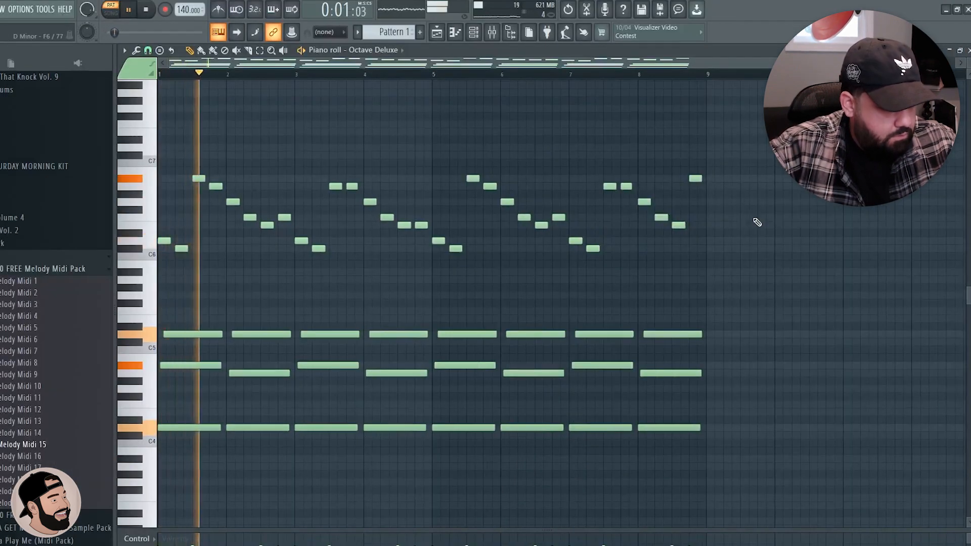
Step: Transpose all notes of the melody down five semitones and play it again from the start
key(shift+Down)
key(shift+Down)
key(shift+Down)
key(shift+Down)
key(shift+Down)
key(space)
key(space)
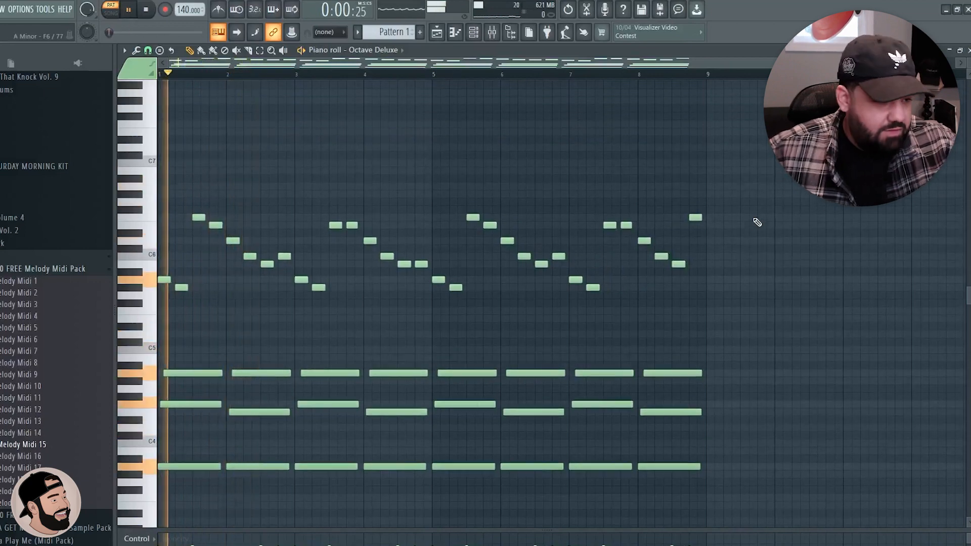
Step: Try out Melody Midi 17 and Melody Midi 7 in the piano roll during playback
drag(20, 468, 367, 212)
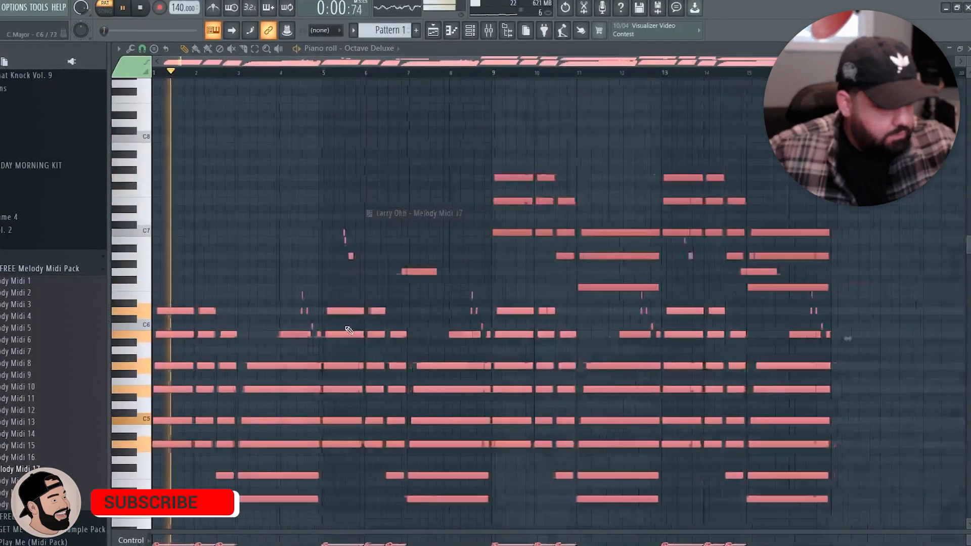
drag(16, 351, 374, 213)
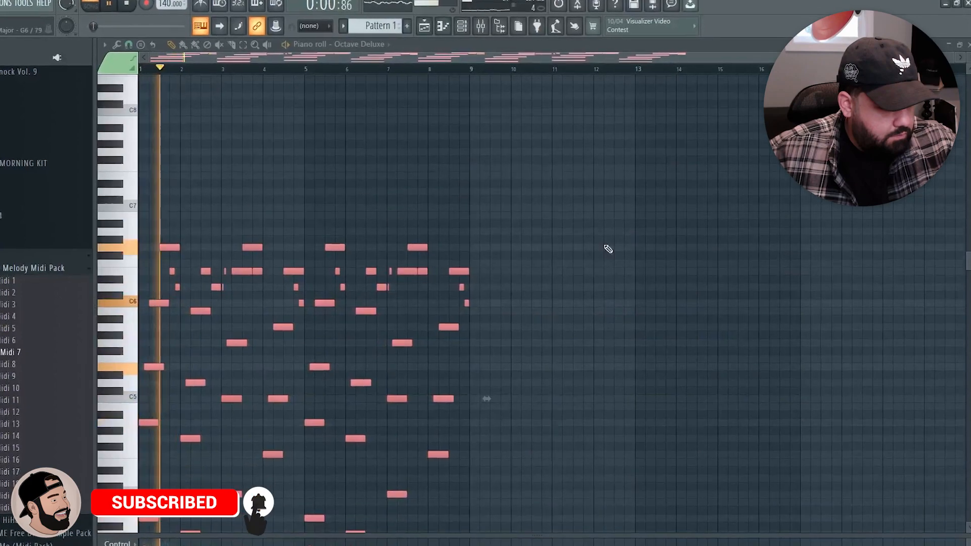
scroll(608, 249, down, 1)
Step: Load Melody Midi 4 into the Octave Deluxe piano roll and set the project tempo to 164 BPM
scroll(608, 249, down, 2)
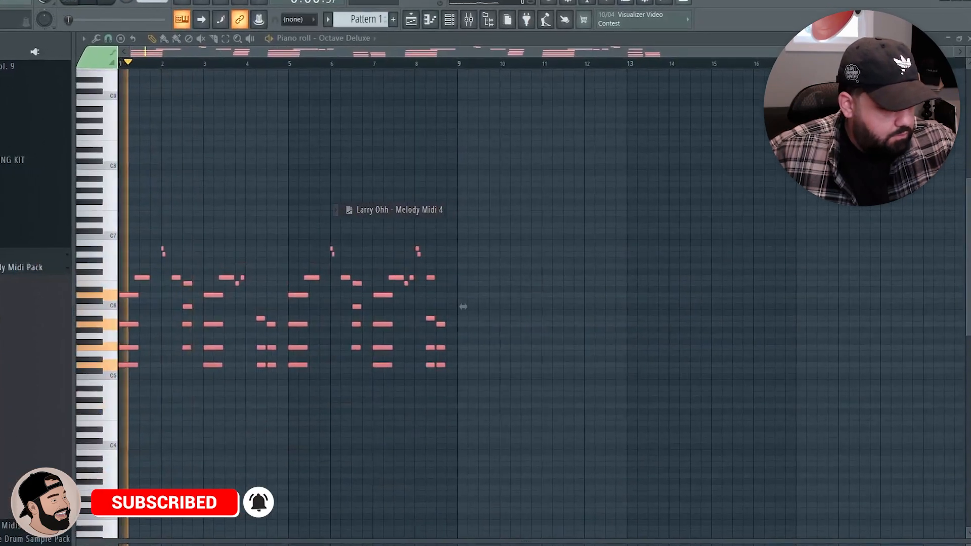
scroll(168, 385, up, 3)
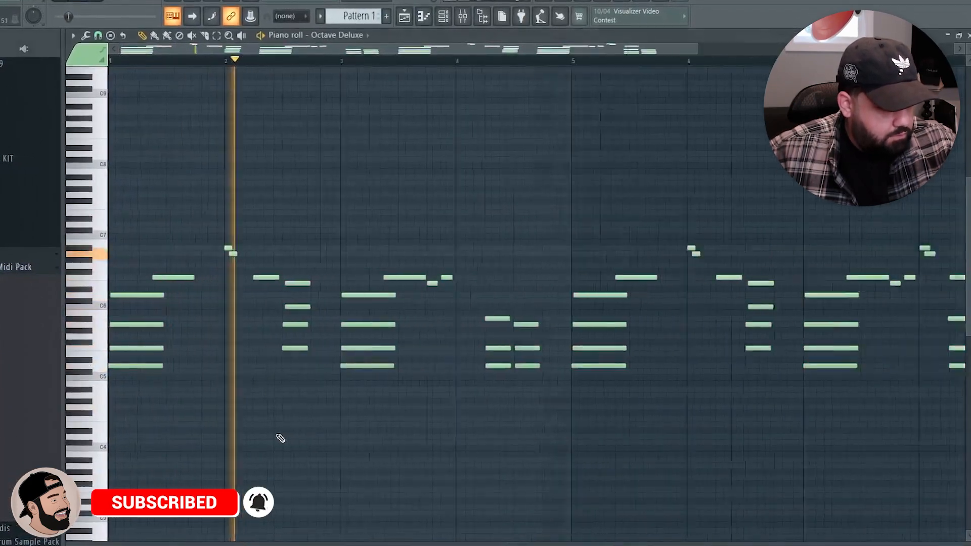
scroll(280, 438, down, 2)
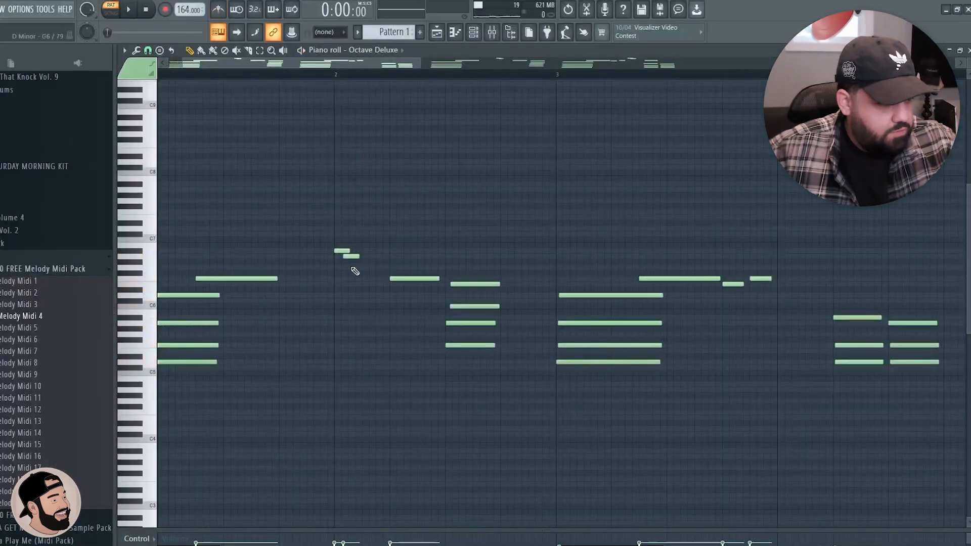
Step: Space apart the pairs of short high notes at bars 2 and 6, checking the timing with playback
key(space)
scroll(376, 257, down, 3)
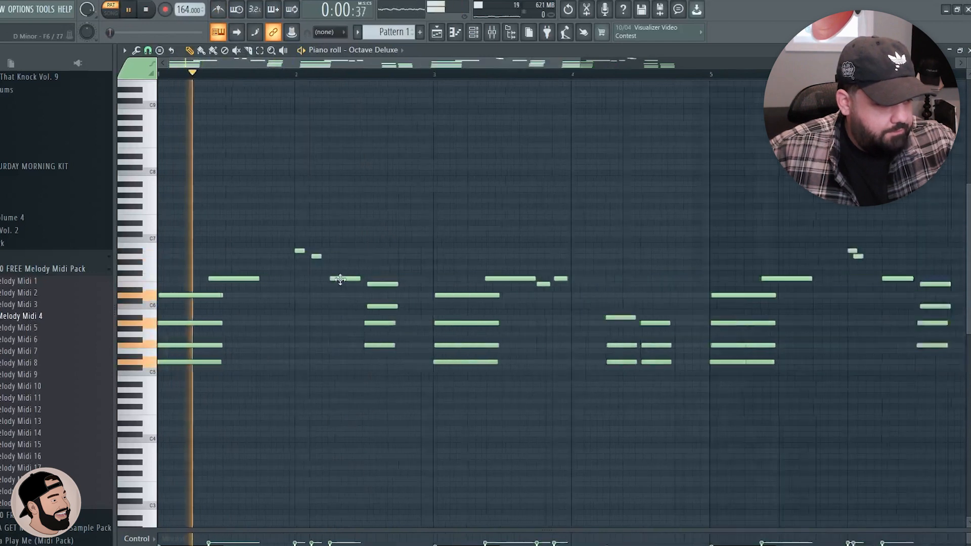
key(space)
key(space)
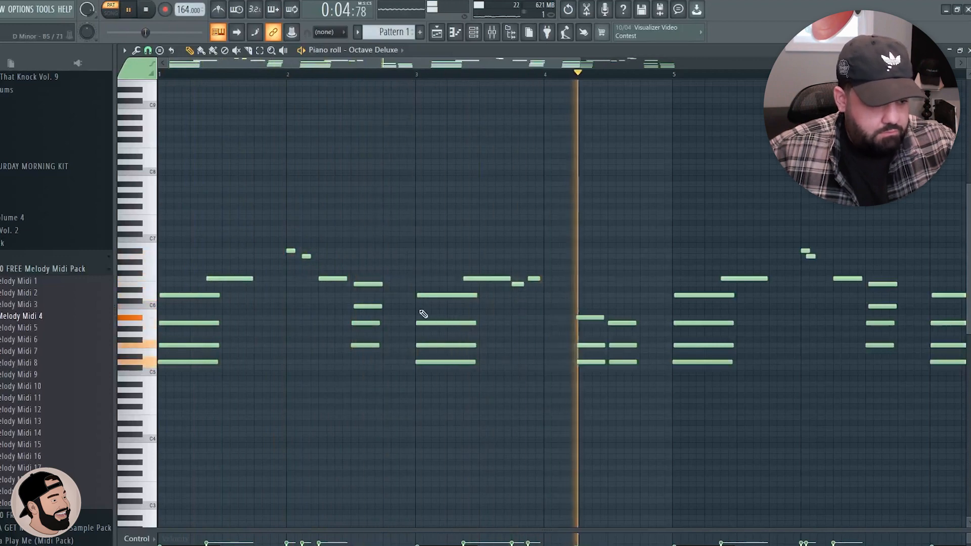
scroll(531, 332, down, 3)
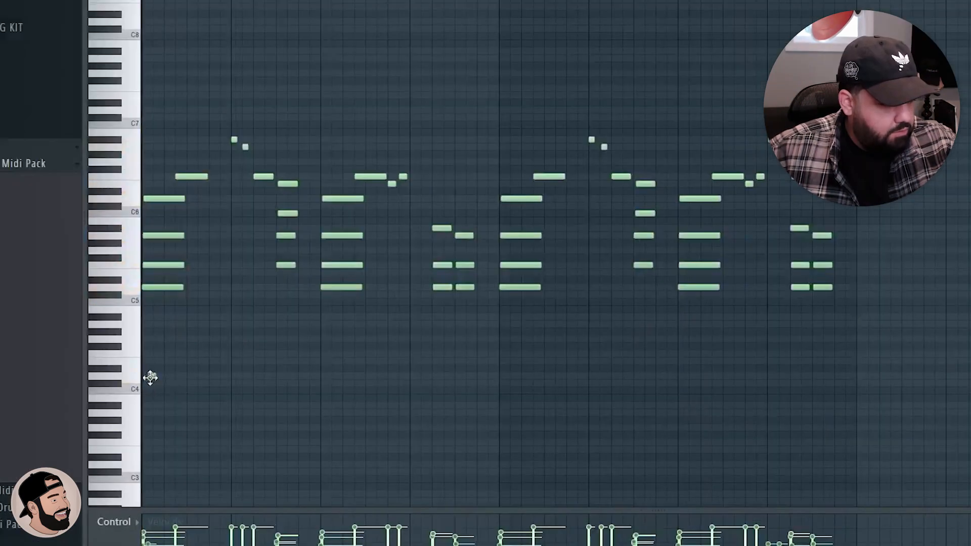
key(space)
key(space)
key(space)
Step: Add low bass notes under the chords of the first four bars, ending on A#3 and A3, and duplicate them from bar 5
drag(161, 359, 140, 389)
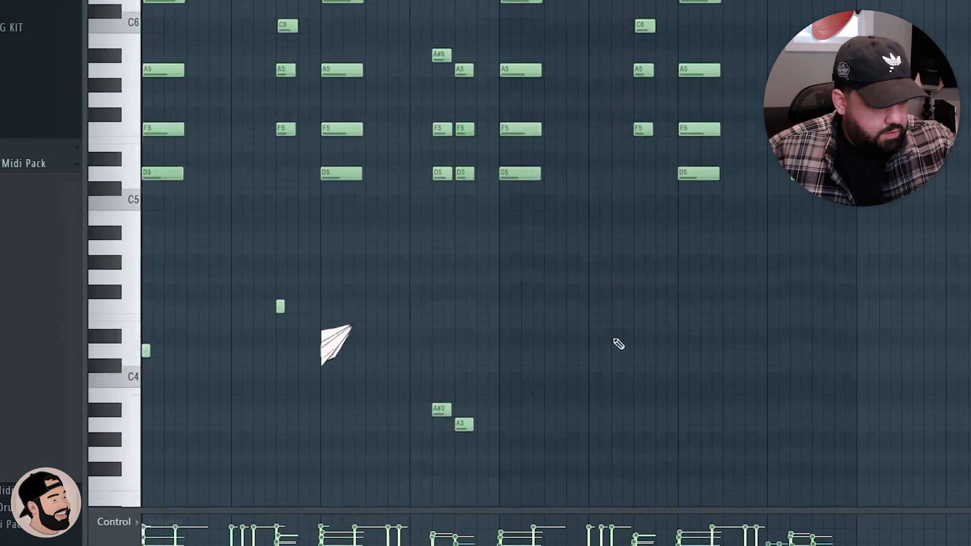
drag(514, 472, 141, 293)
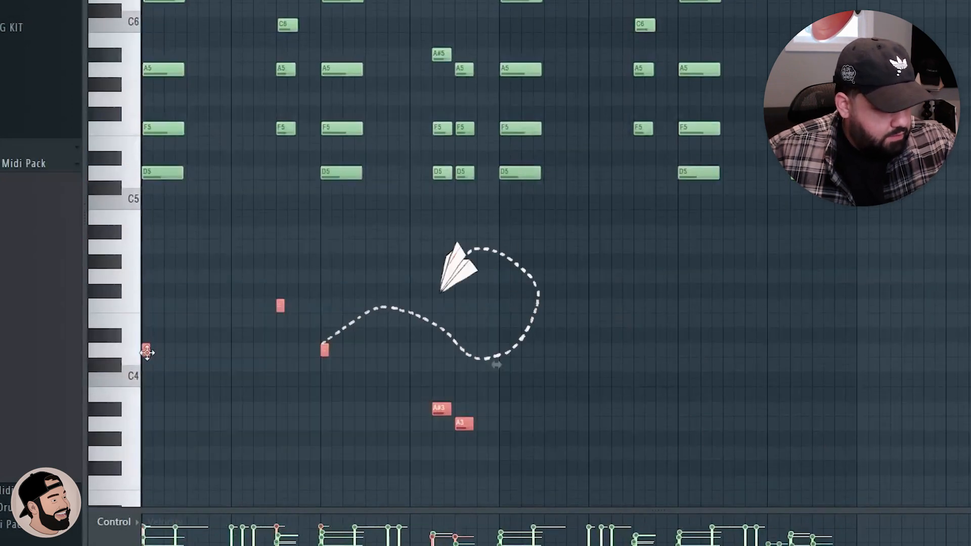
drag(146, 352, 503, 360)
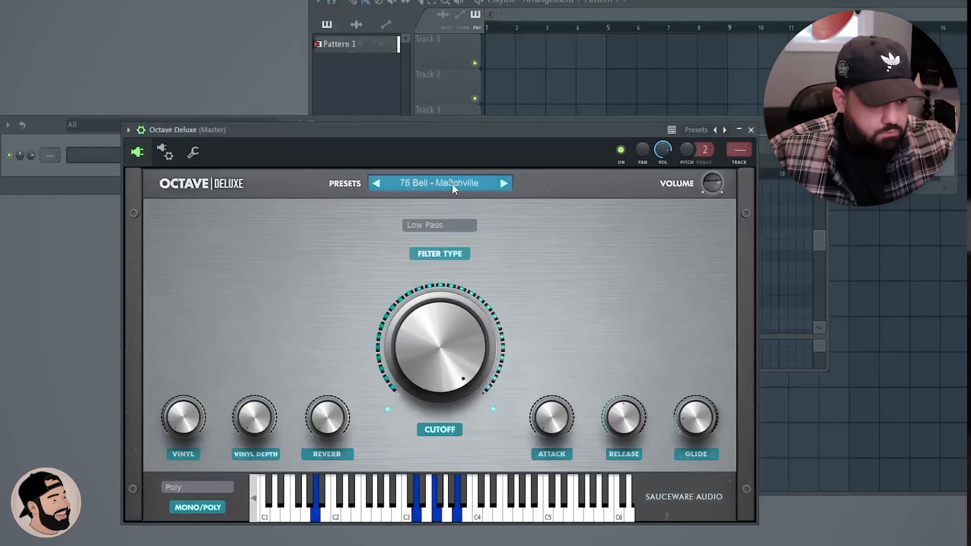
Step: Browse the Octave presets past XP5 - Key - White Tee and Wobble EP and choose XP5 - Pad - Fuzz
click(454, 188)
click(391, 250)
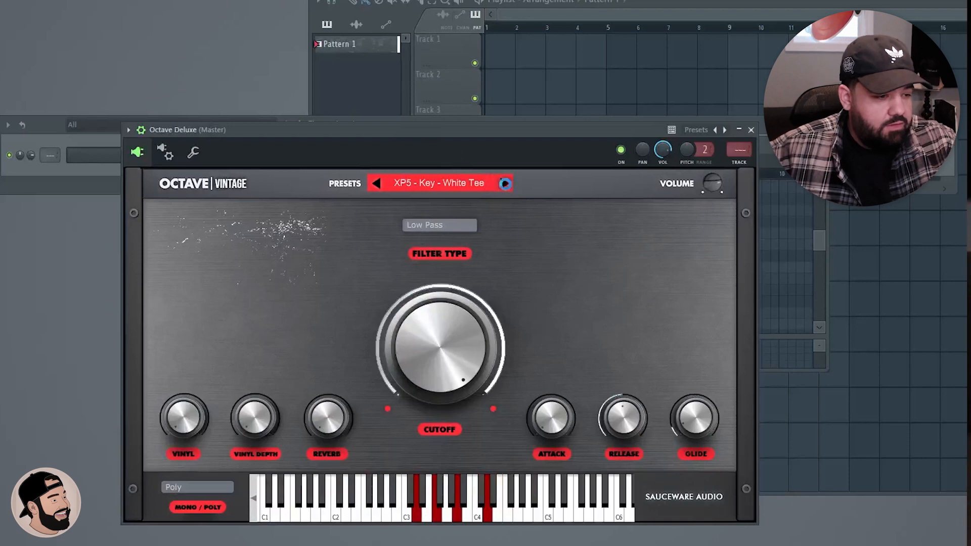
click(505, 184)
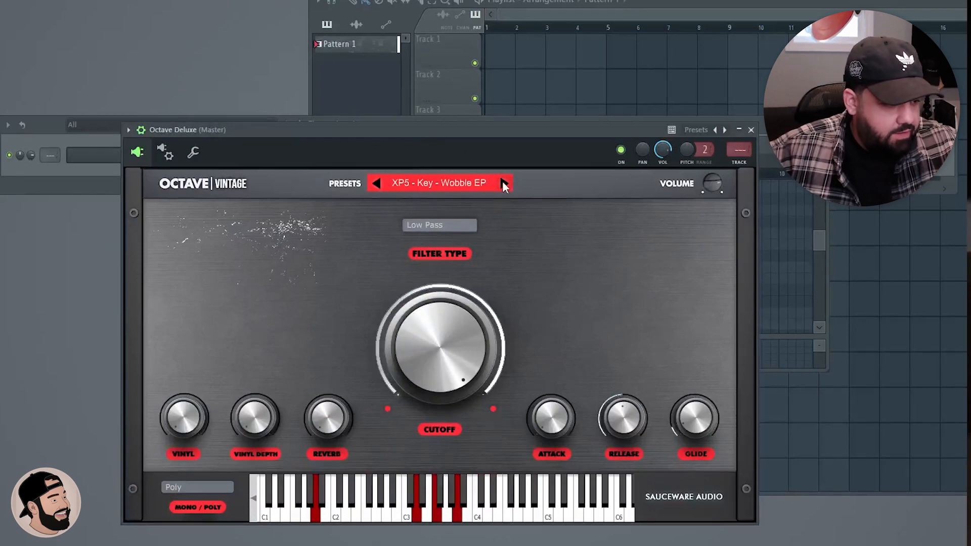
click(504, 184)
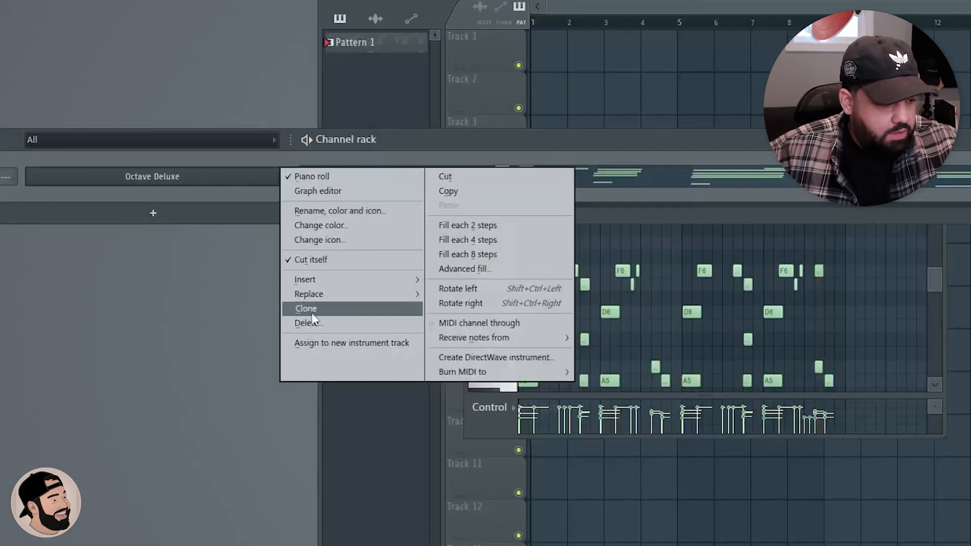
Step: Clone the Octave Deluxe channel and copy the original channel's notes into the clone
click(310, 310)
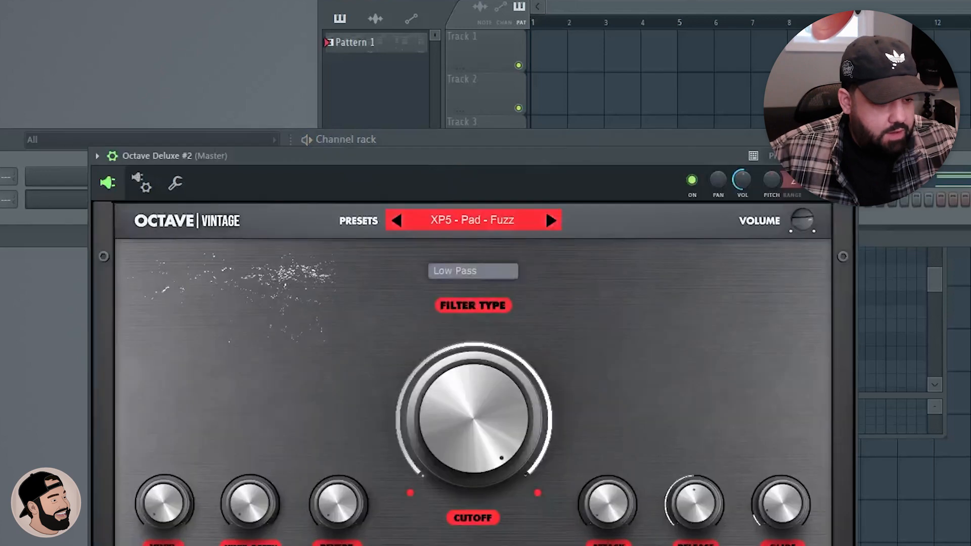
click(850, 155)
right_click(240, 180)
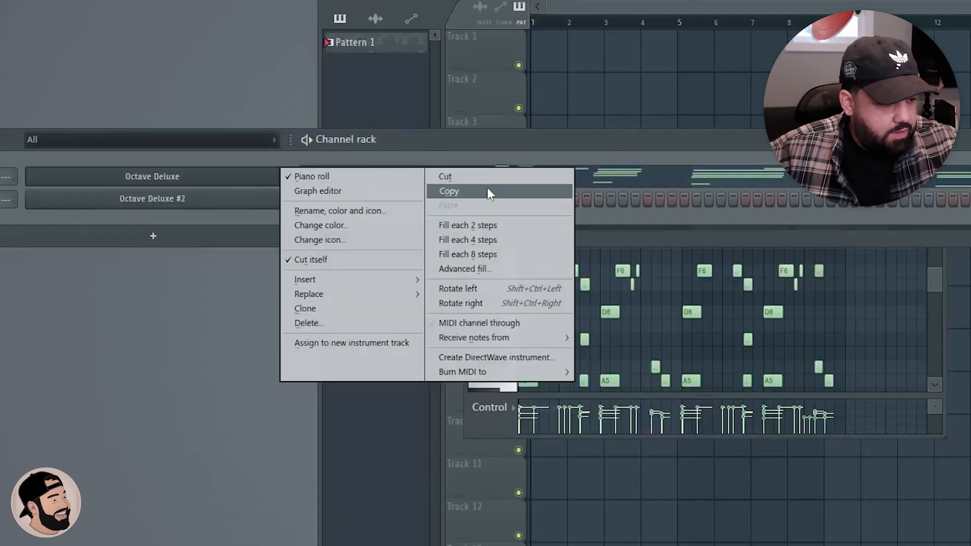
click(488, 190)
right_click(252, 203)
click(485, 230)
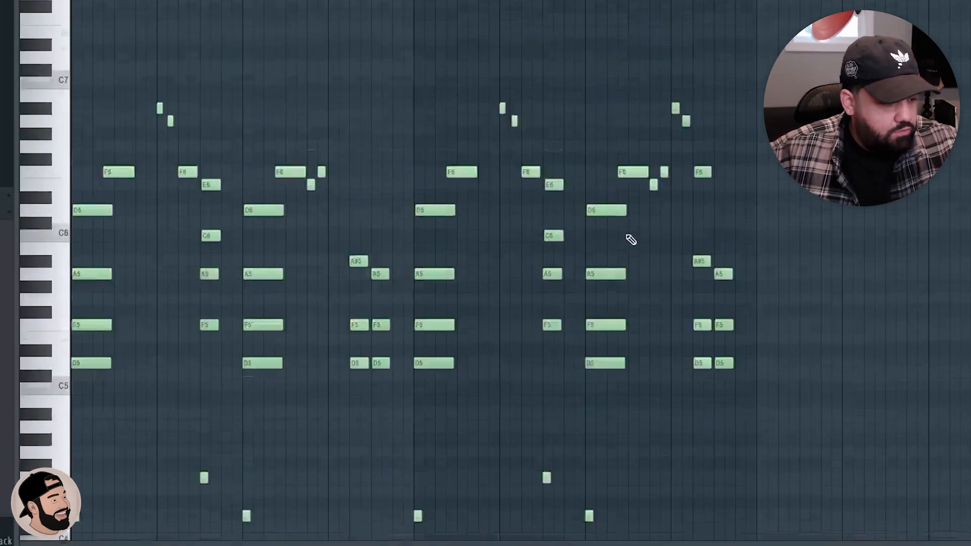
Step: Delete the high melody notes from the Octave Deluxe #2 part, keeping the chords and bass notes
scroll(629, 239, up, 1)
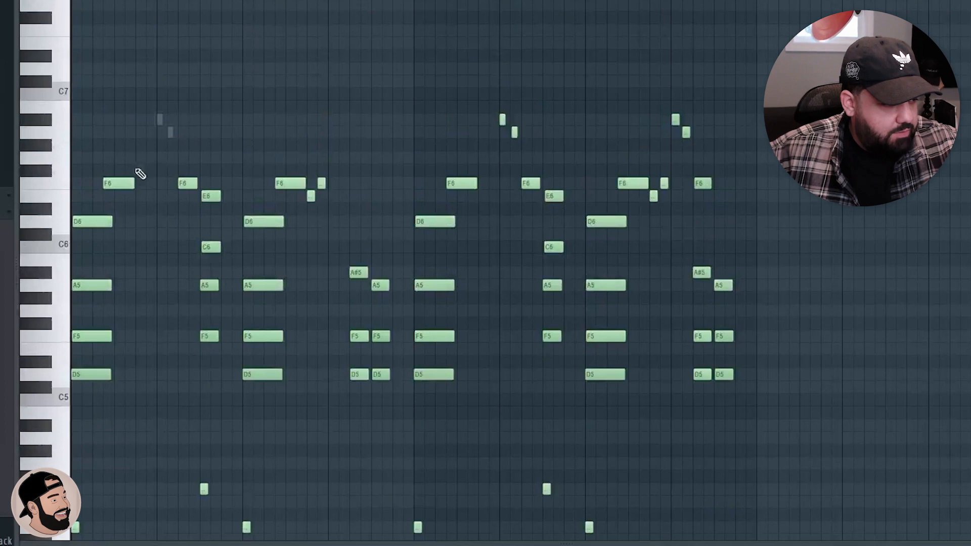
right_click(286, 182)
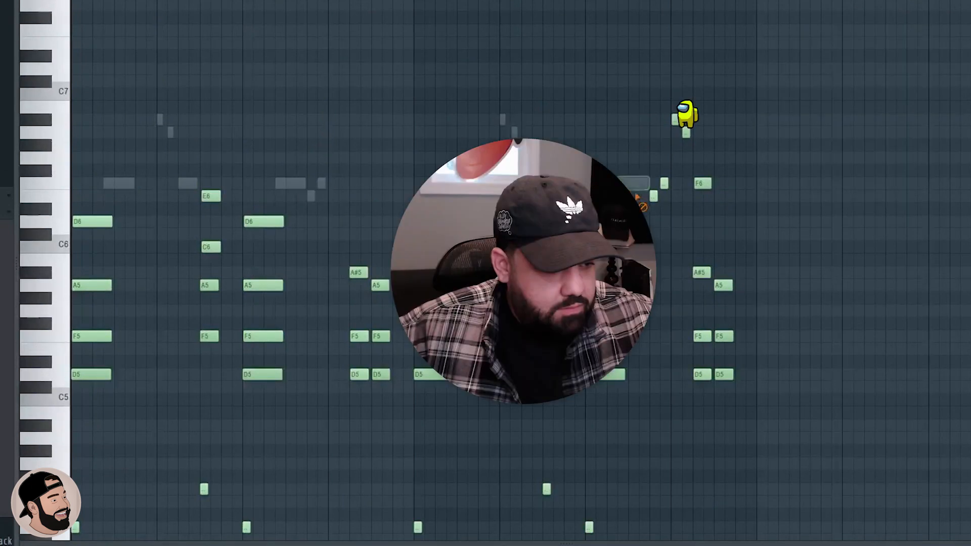
right_click(634, 183)
right_click(654, 196)
right_click(664, 183)
right_click(676, 120)
right_click(704, 182)
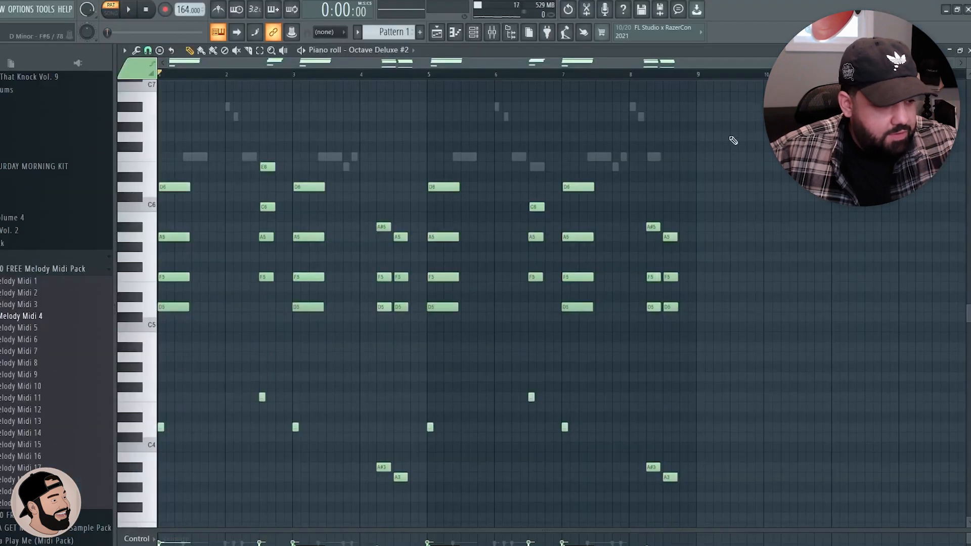
double_click(653, 52)
Step: Open the Octave Deluxe #2 instrument and step onward from the XP5 - Pad - Fuzz preset while playing the pattern
click(512, 195)
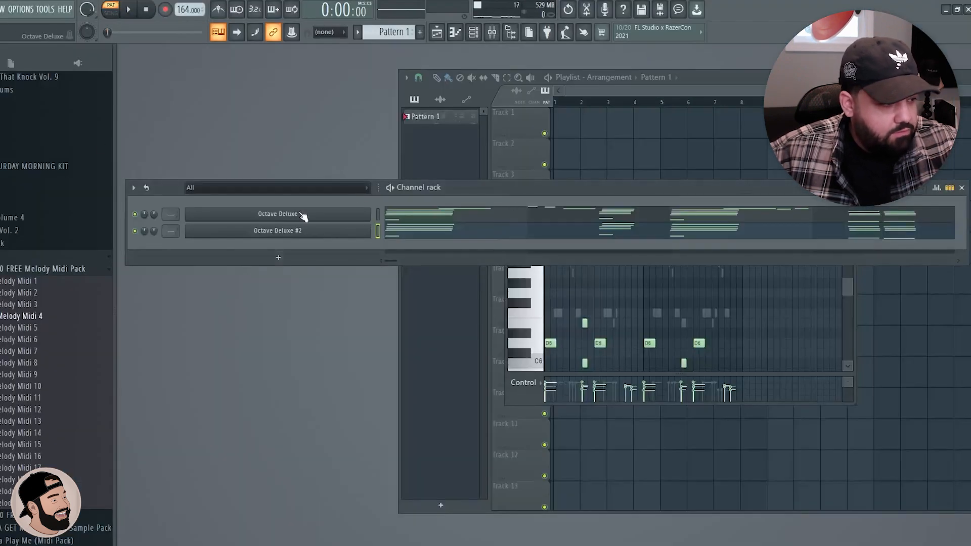
click(234, 233)
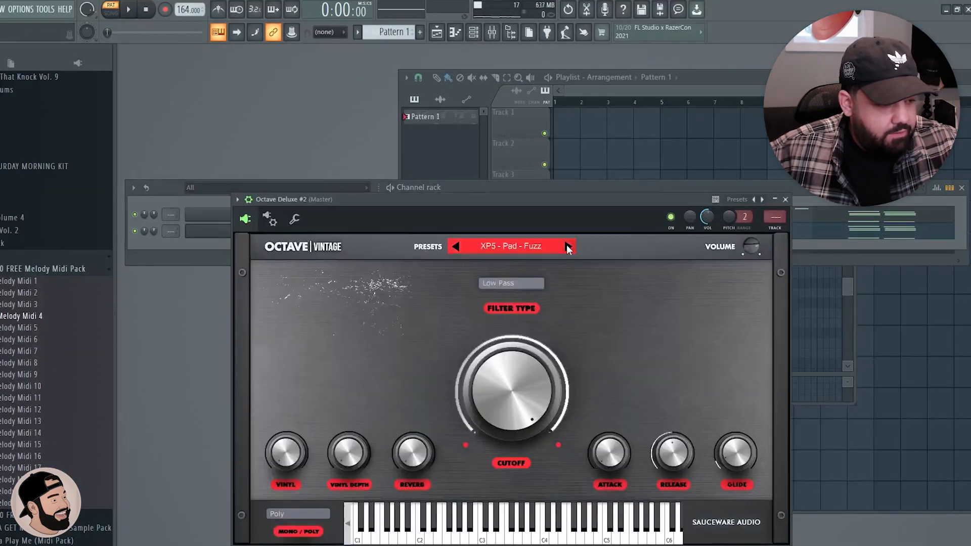
click(568, 244)
key(space)
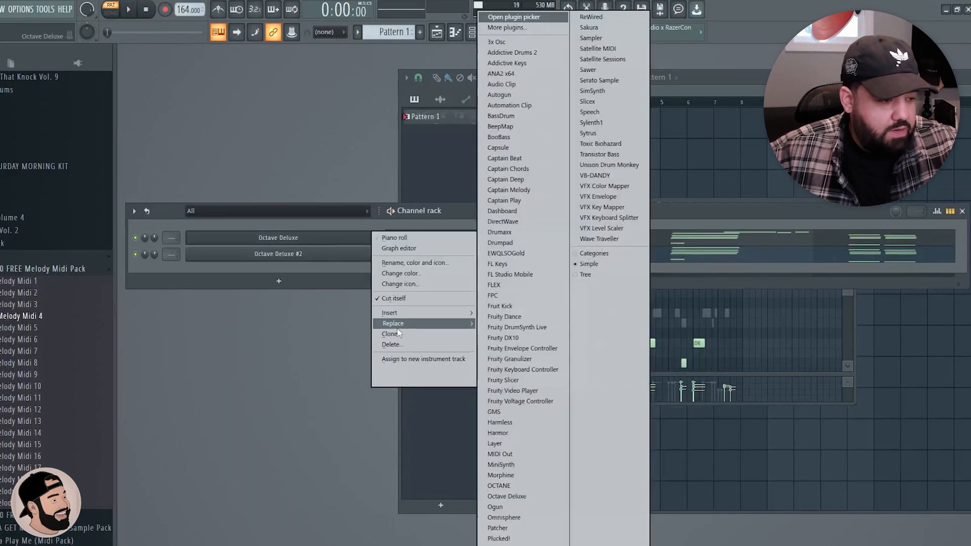
Step: Clone the original Octave Deluxe channel with its notes and give the clone the 84 Flute - Lary Hoover preset
click(437, 333)
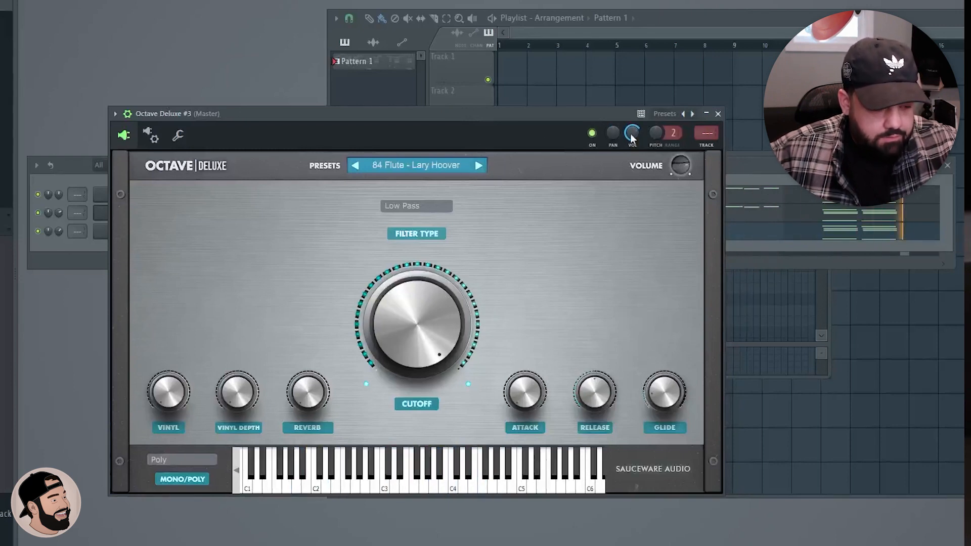
click(718, 114)
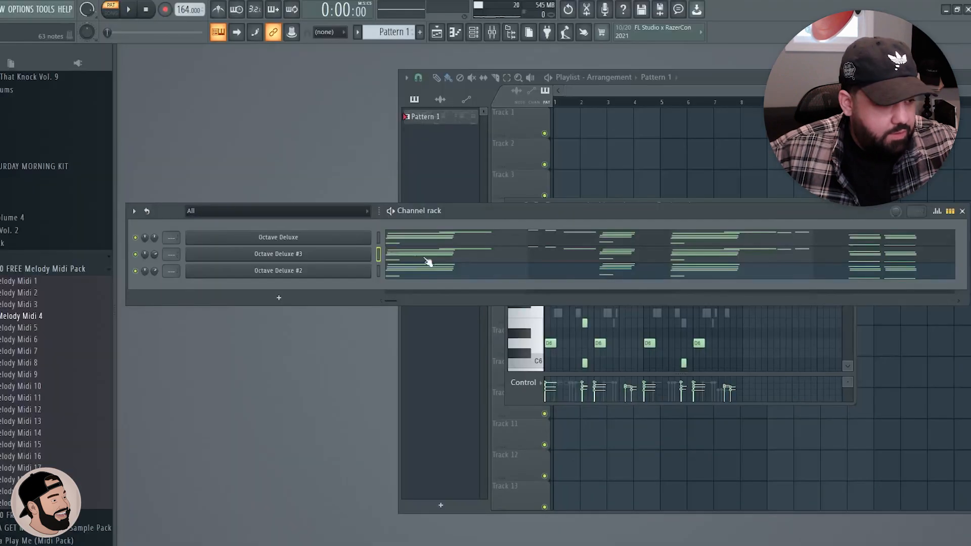
Step: Delete all the low bass notes from the Octave Deluxe #3 part in the piano roll
click(427, 259)
click(838, 206)
scroll(708, 385, down, 2)
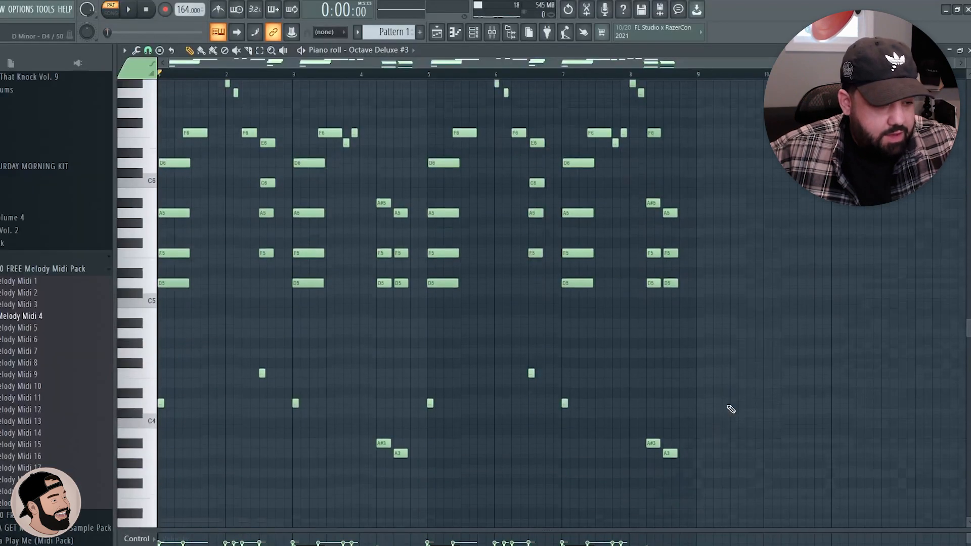
drag(732, 491, 161, 344)
key(Delete)
Step: Delete the chord notes from the Octave Deluxe #3 part, leaving only the upper melody line, and play the pattern
scroll(634, 398, up, 3)
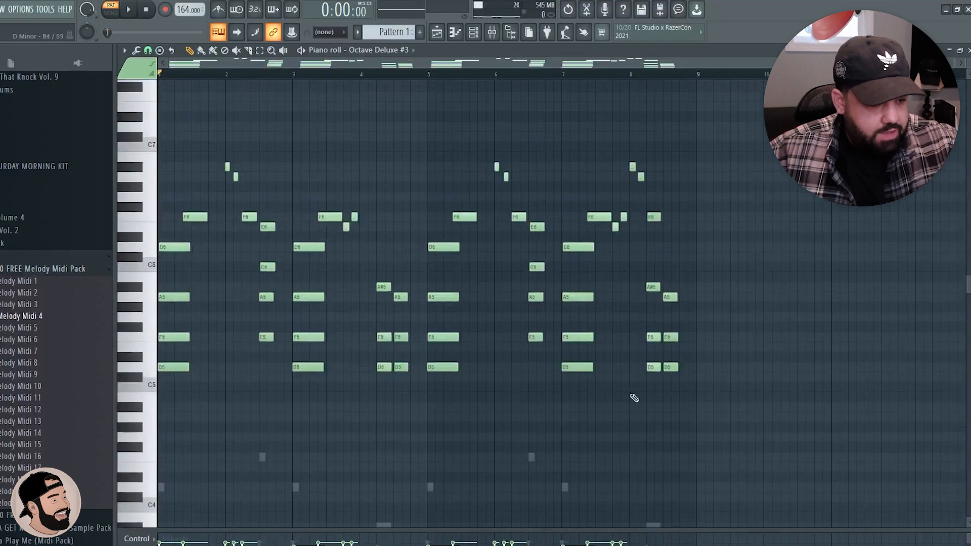
right_click(376, 277)
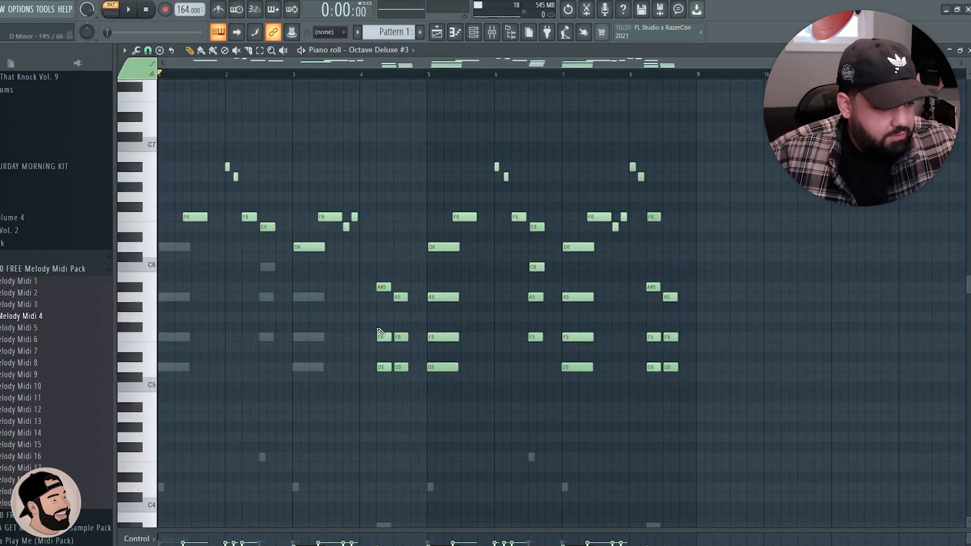
mouse_move(456, 375)
mouse_down()
mouse_move(664, 373)
mouse_move(667, 309)
mouse_up()
key(space)
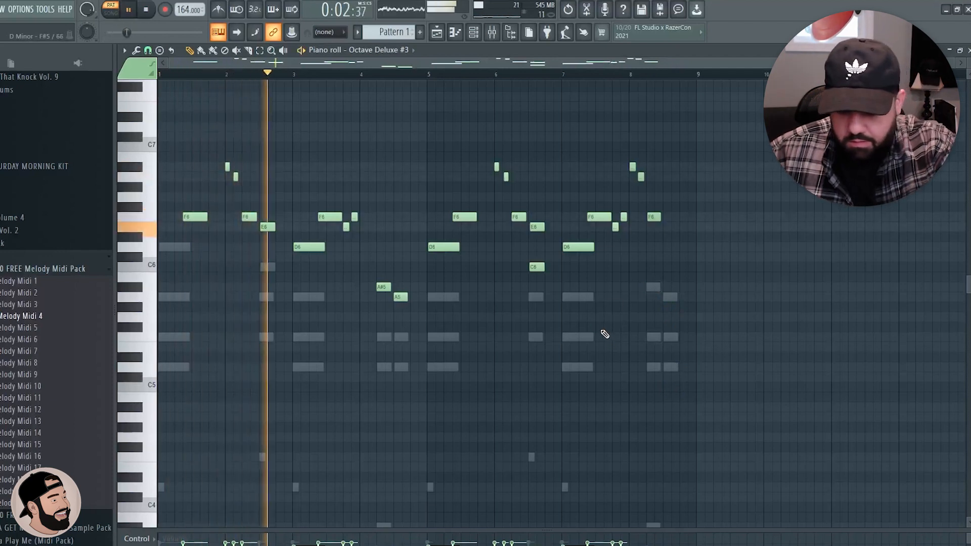
Step: Switch Octave Deluxe #3 to the 90 Flute - Whistle preset and check its melody notes in the piano roll
key(Up)
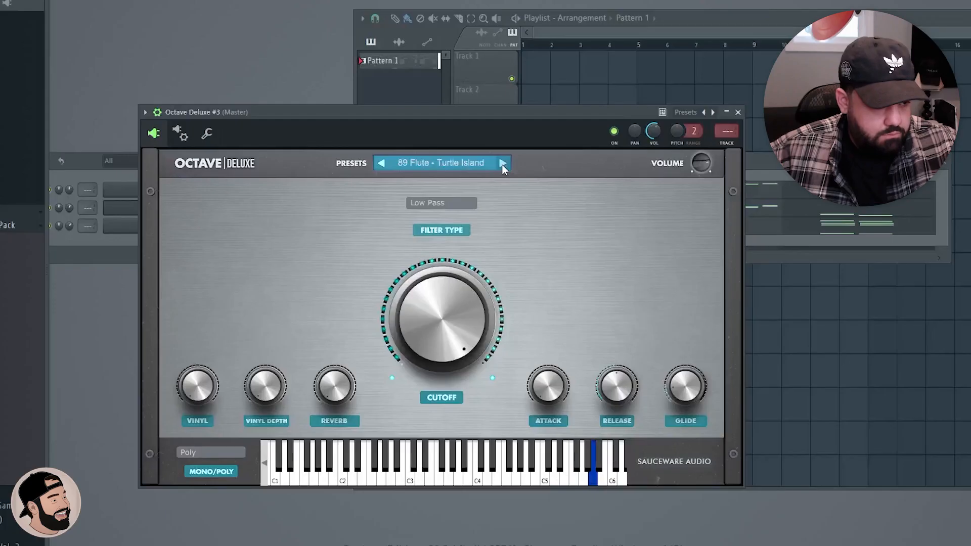
click(502, 163)
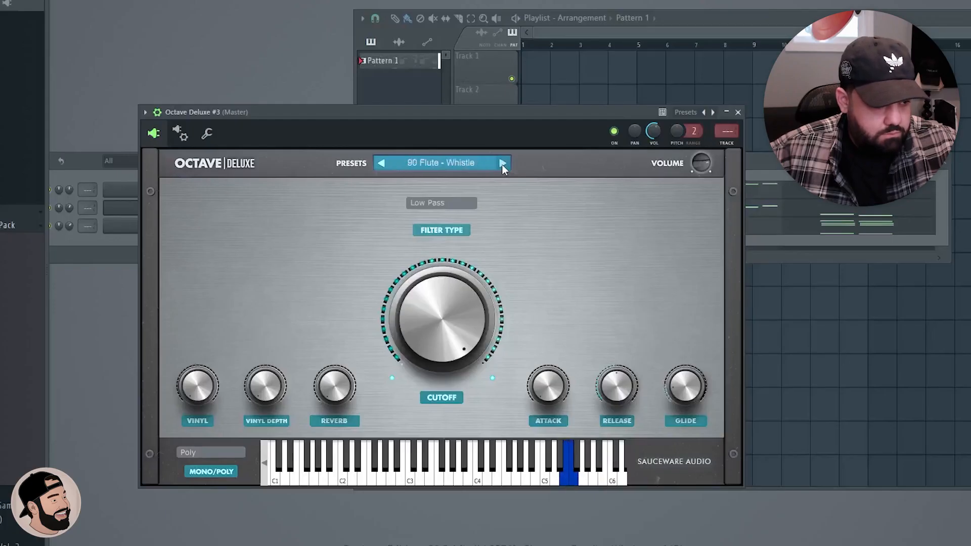
click(738, 112)
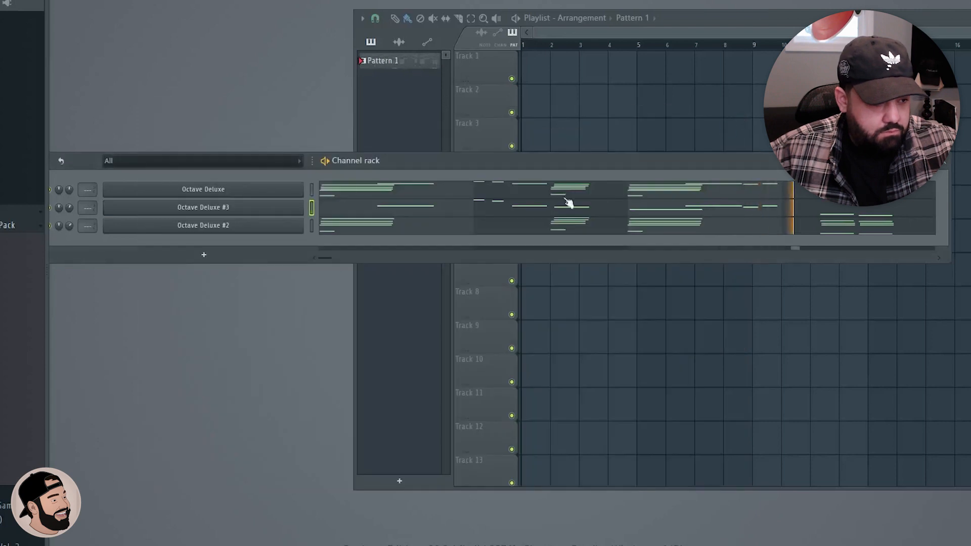
click(434, 207)
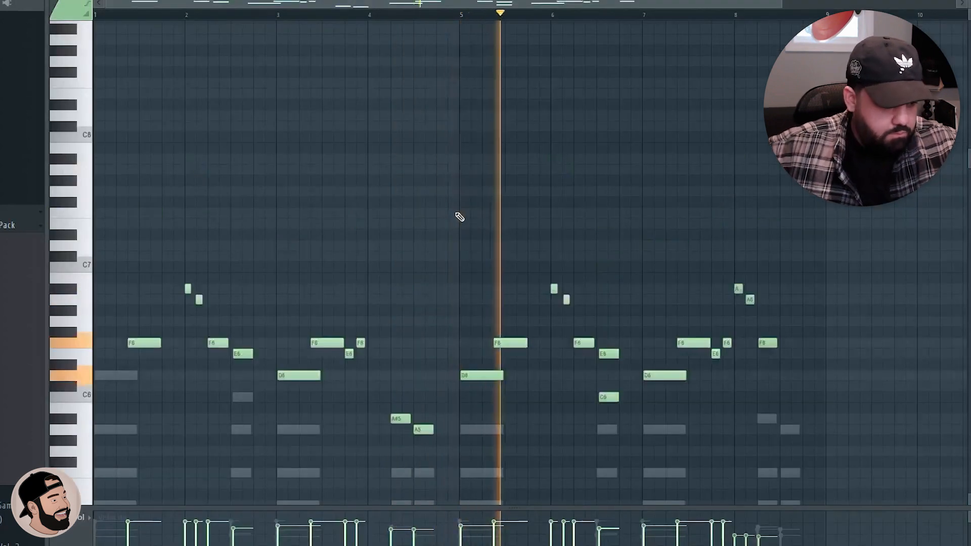
scroll(430, 200, down, 1)
key(F7)
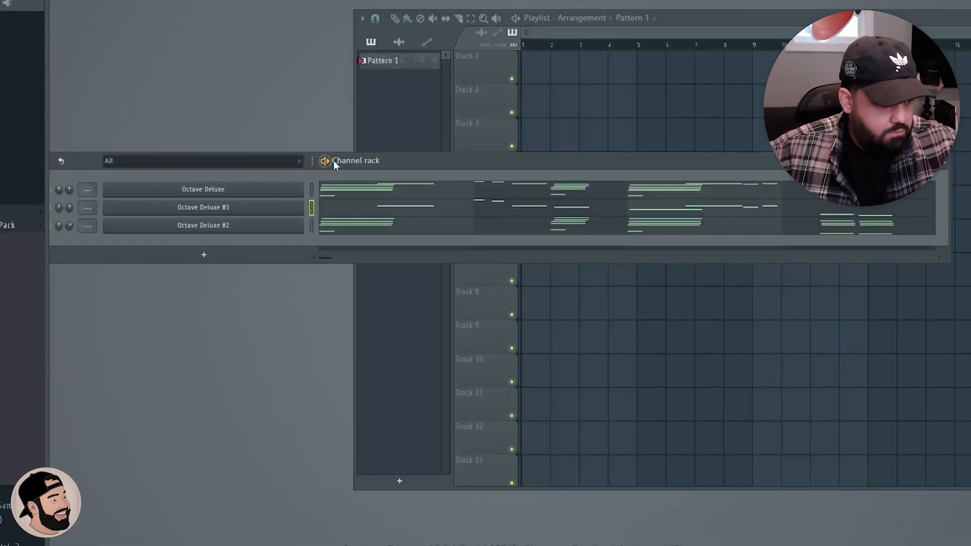
Step: Arrange the channel rack with the mixer open and place Pattern 1 at bar 1 of playlist Track 1
drag(403, 158, 430, 138)
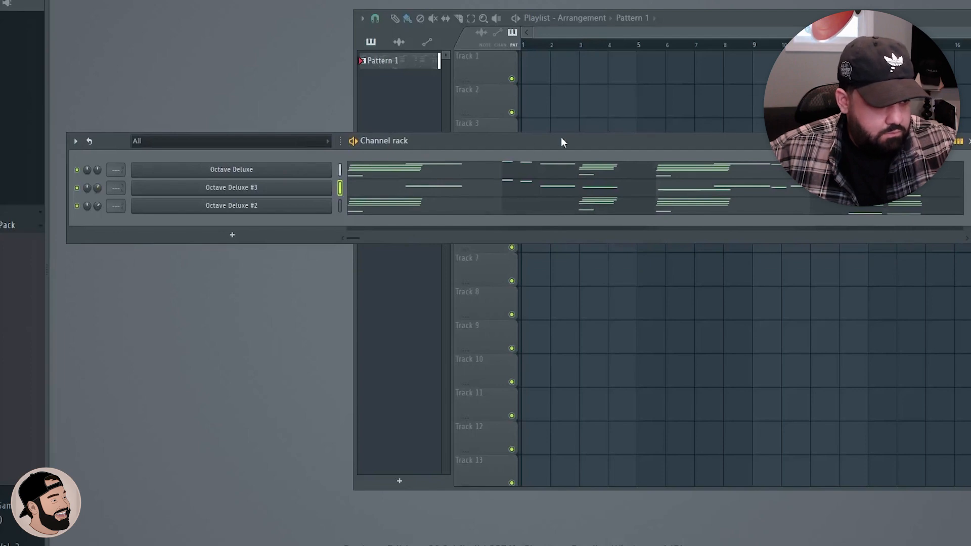
drag(561, 142, 499, 157)
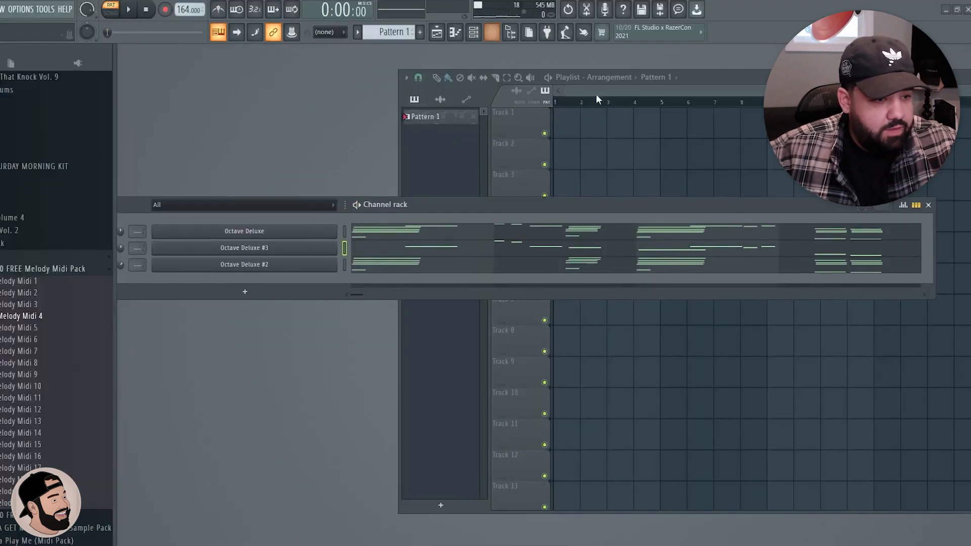
key(F9)
drag(390, 217, 455, 314)
click(572, 127)
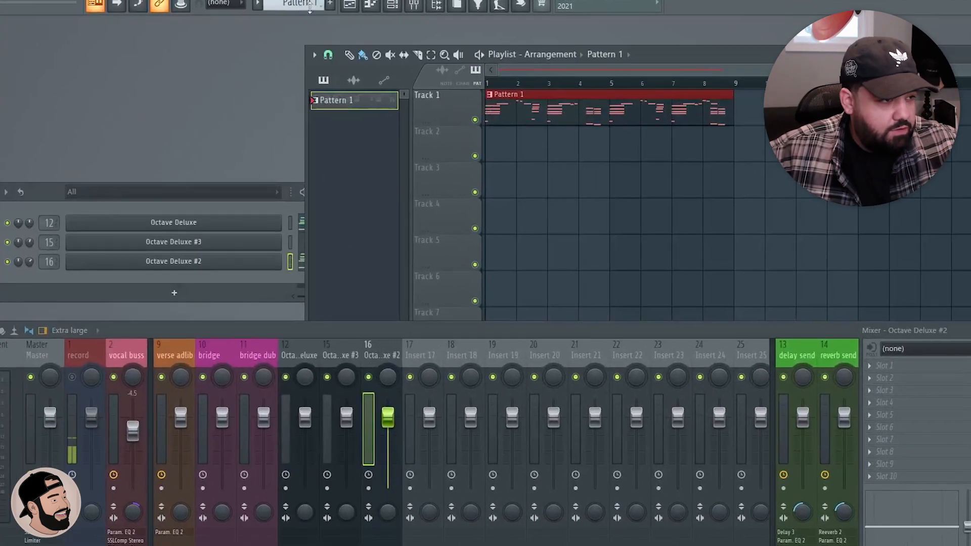
Step: Split Pattern 1 by channel into separate Octave Deluxe pattern clips in the playlist
click(310, 8)
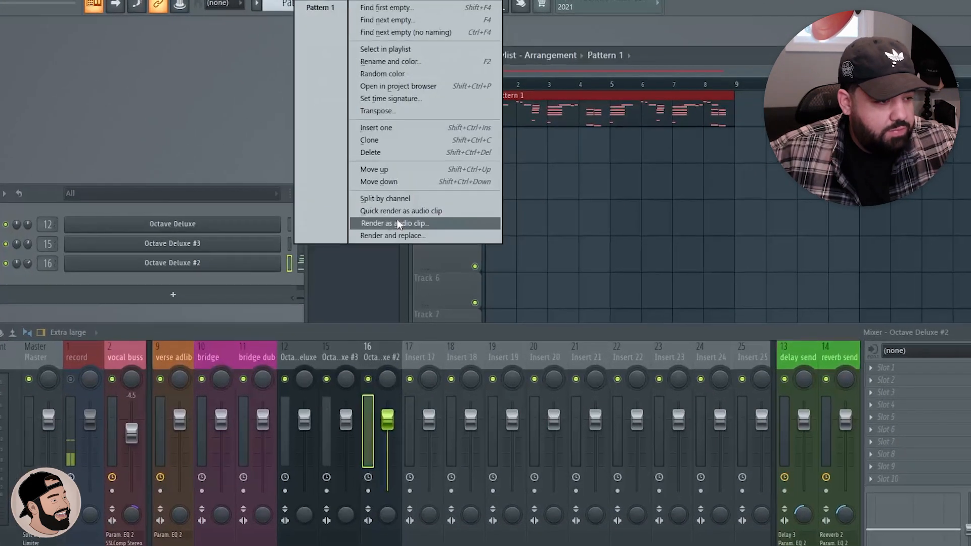
click(369, 198)
drag(544, 119, 515, 89)
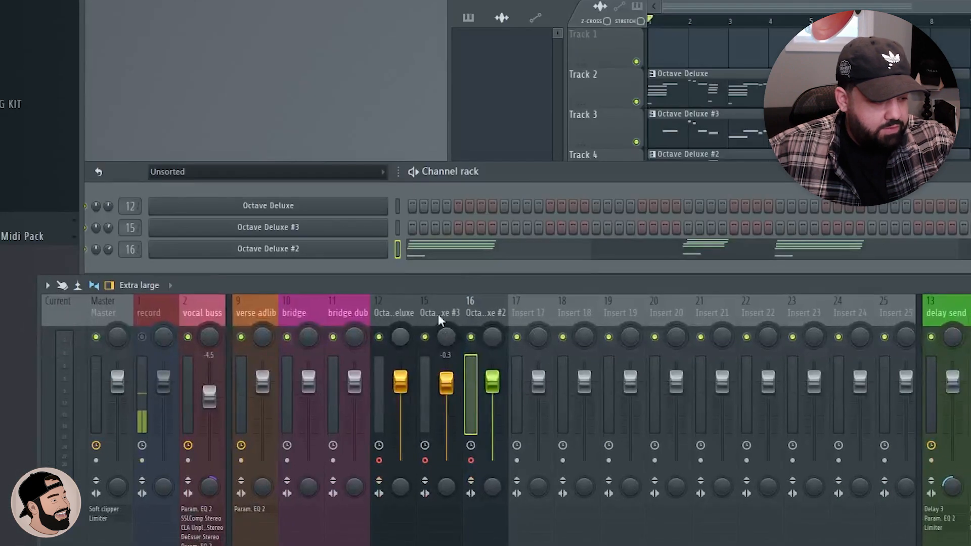
Step: Render the three armed Octave Deluxe mixer tracks to 32Bit float WAV clips in Full song mode
drag(448, 284, 436, 284)
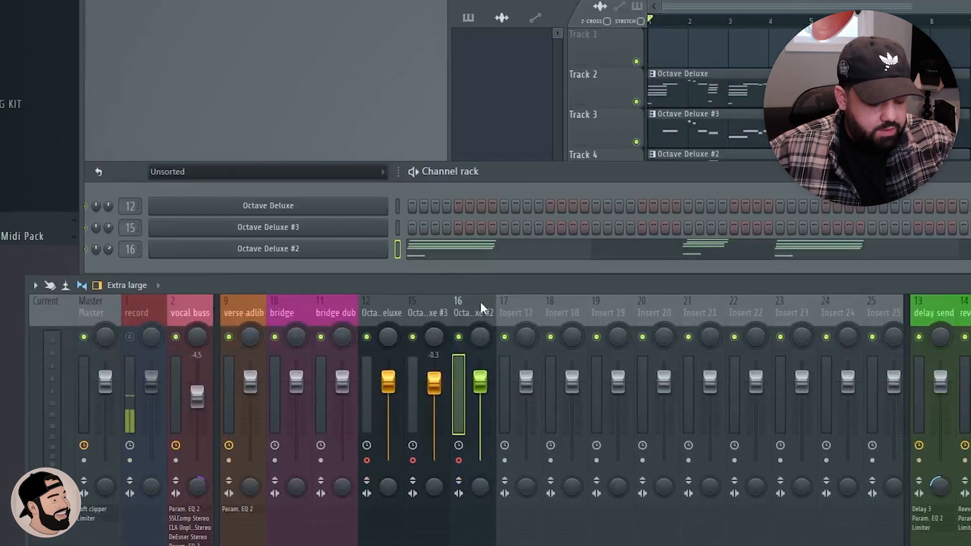
key(ctrl+alt+r)
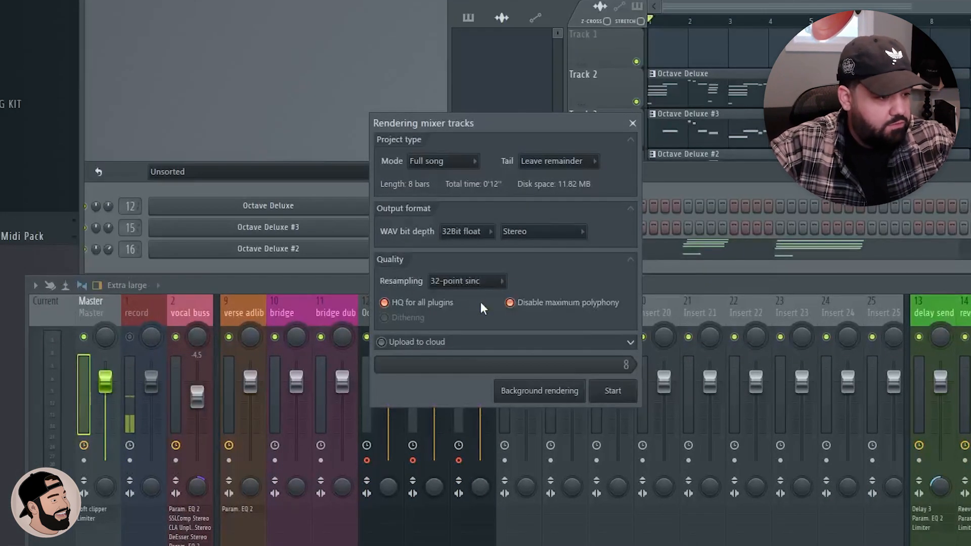
key(Return)
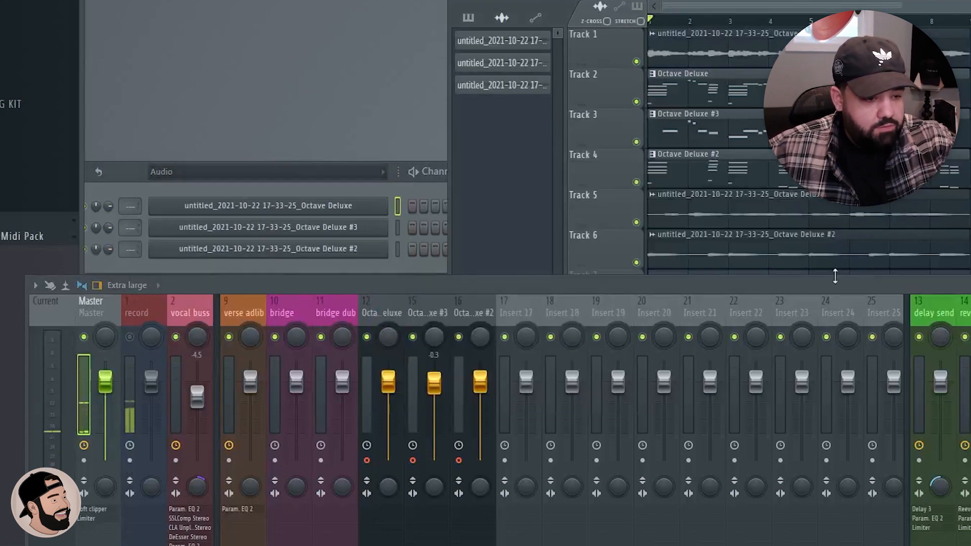
Step: Clear the mixer from the playlist and move the rendered Octave Deluxe, #3 and #2 audio clips to Tracks 5, 6 and 7
drag(835, 277, 820, 438)
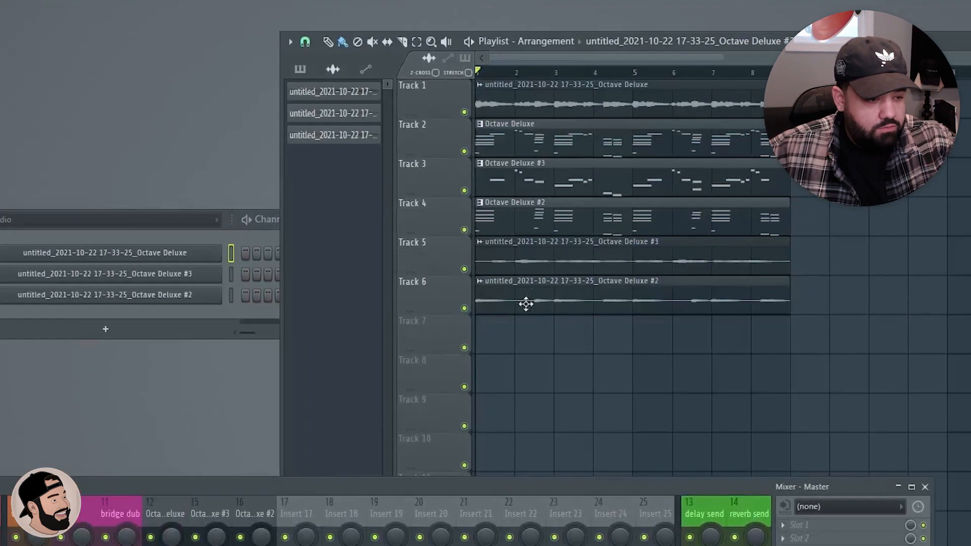
drag(700, 256, 678, 296)
drag(699, 219, 698, 258)
drag(710, 58, 692, 164)
drag(483, 221, 488, 260)
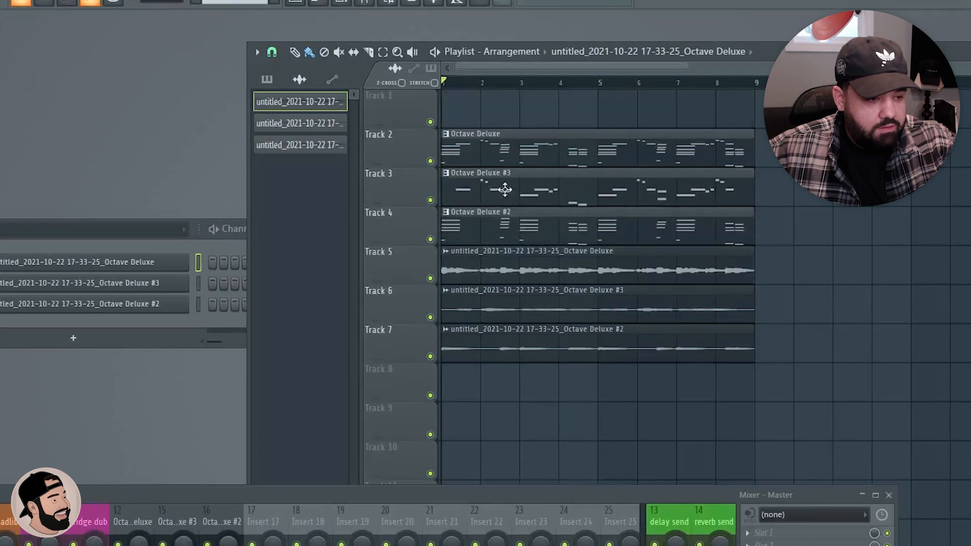
Step: Mute the three Octave Deluxe pattern clips on Tracks 2 to 4 and shrink those tracks
alt+right_click(508, 152)
alt+right_click(512, 188)
alt+right_click(521, 222)
scroll(490, 324, up, 3)
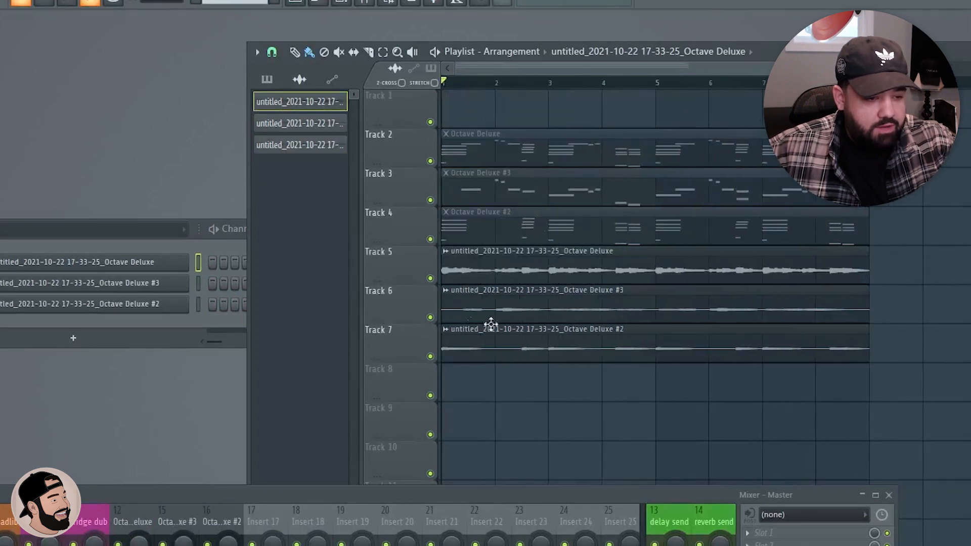
scroll(549, 343, down, 3)
scroll(430, 366, up, 2)
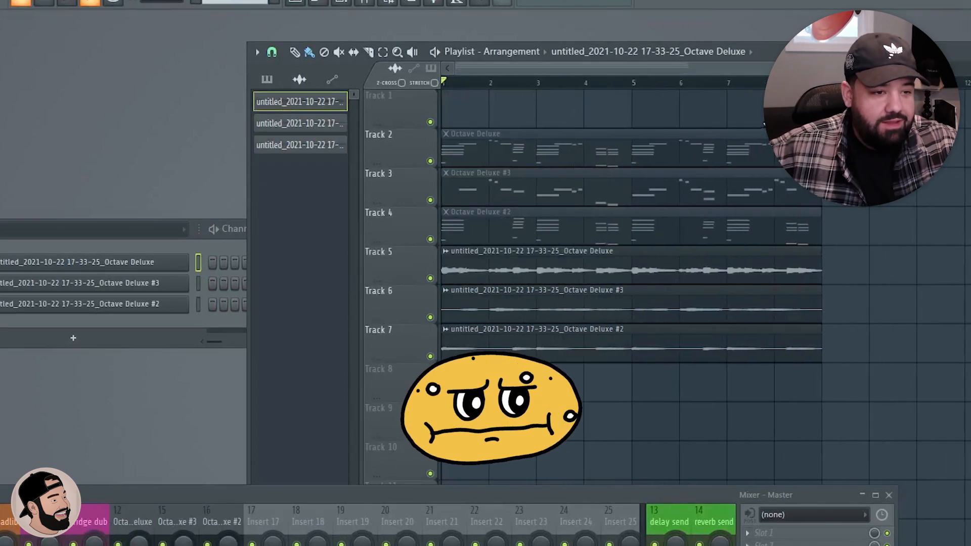
drag(791, 54, 680, 62)
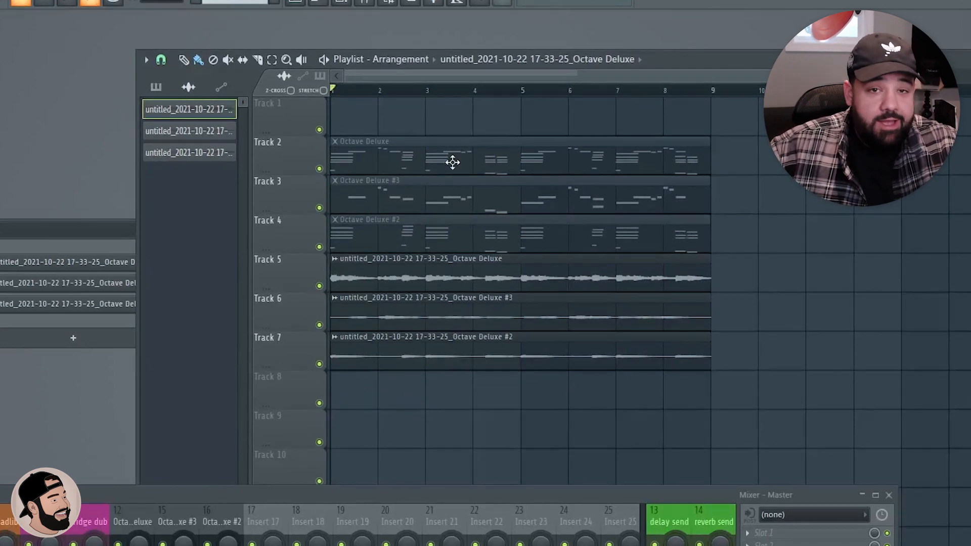
scroll(362, 205, up, 2)
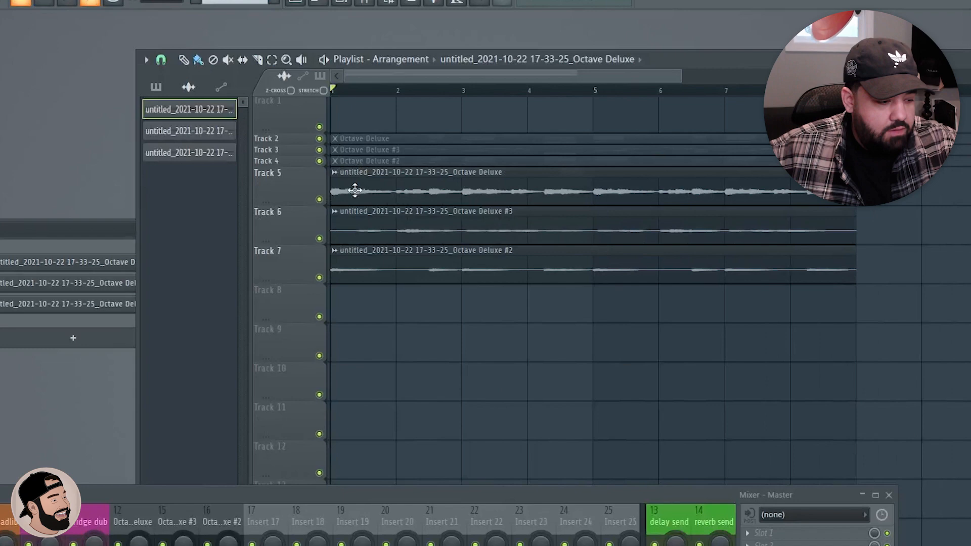
Step: Route the rendered audio clips to their matching Octave Deluxe mixer tracks through their channel settings
double_click(354, 190)
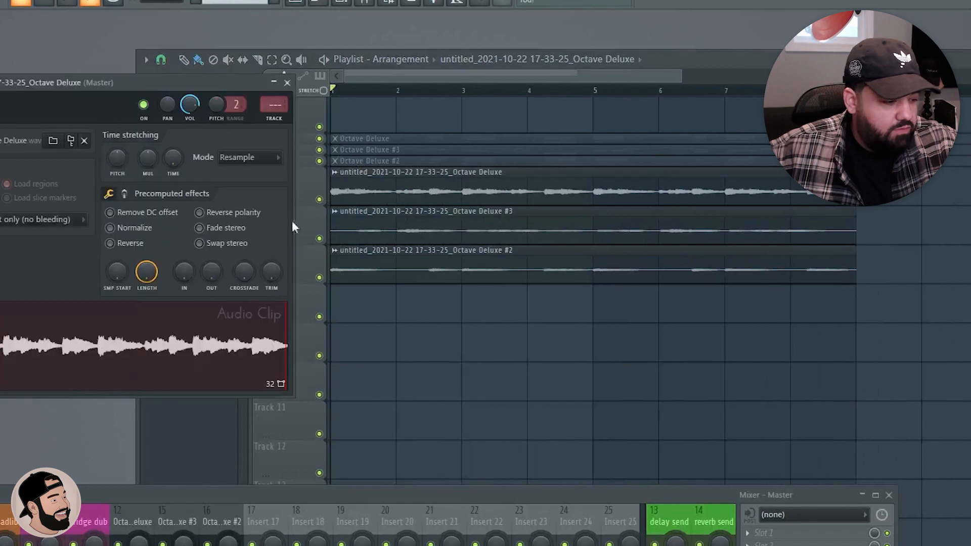
scroll(267, 104, up, 3)
scroll(465, 104, up, 5)
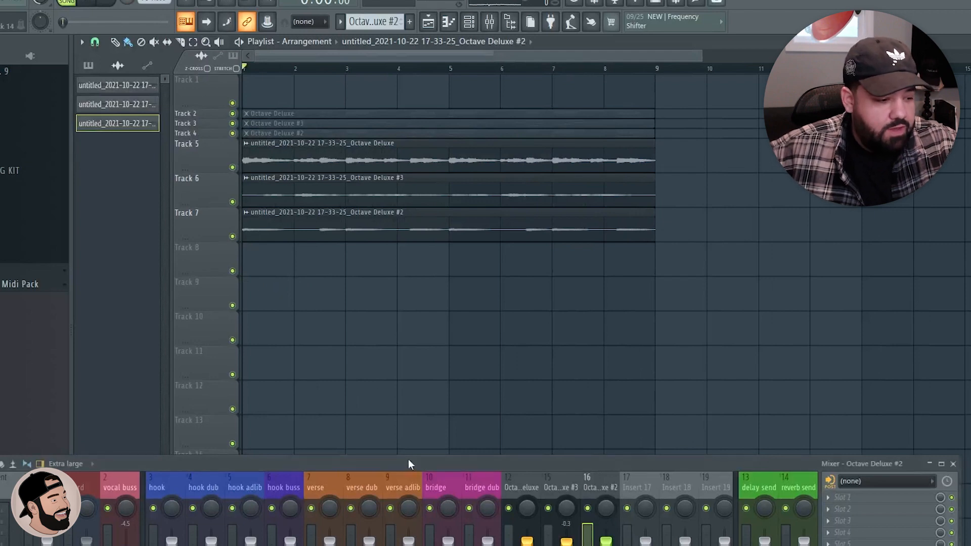
Step: Turn on clip stretching in the playlist and set its snap to Bar
drag(410, 464, 396, 426)
scroll(307, 279, down, 2)
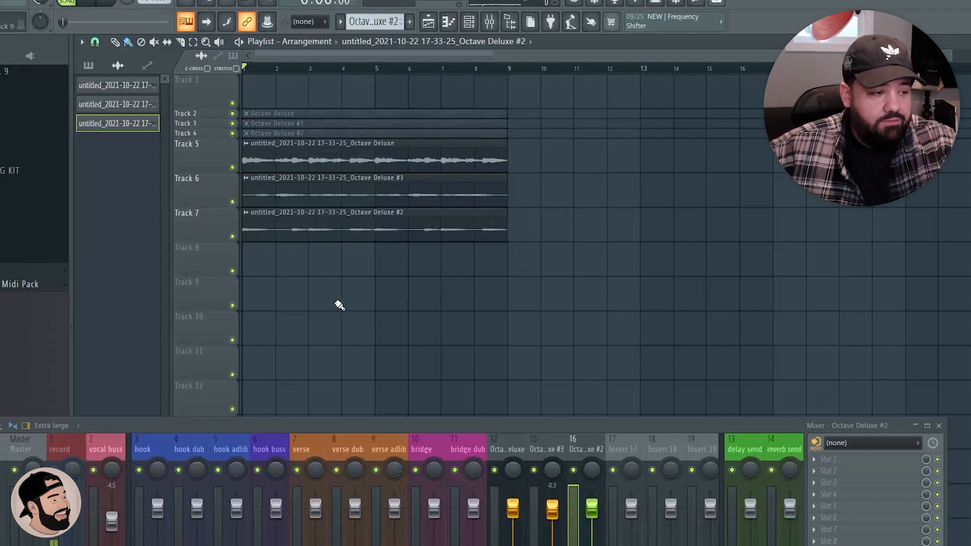
click(236, 68)
scroll(193, 206, up, 2)
click(96, 42)
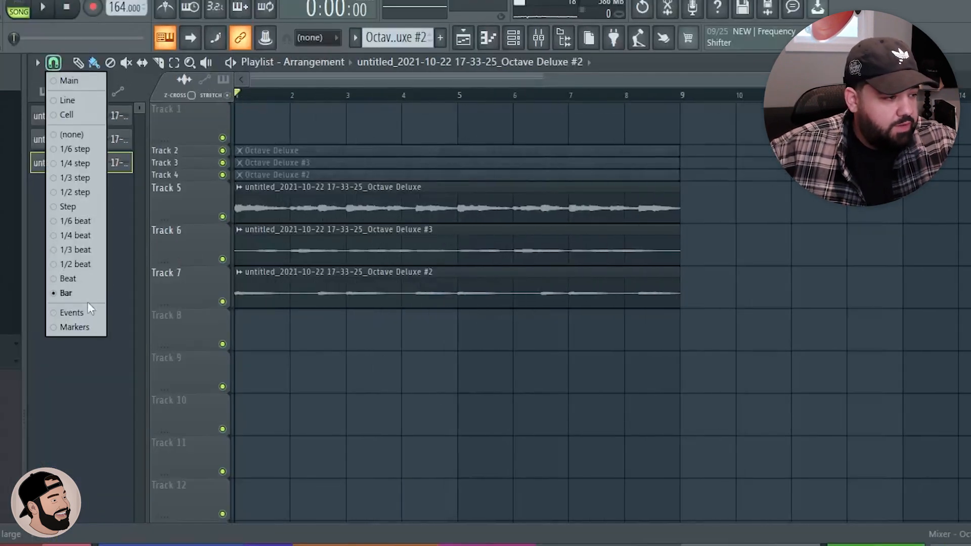
click(96, 296)
scroll(530, 383, down, 2)
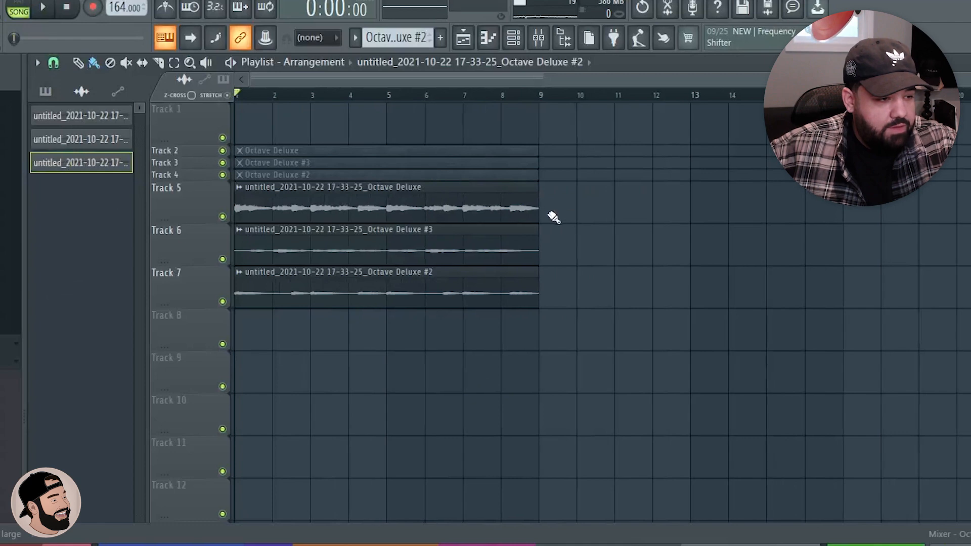
Step: Stretch the Octave Deluxe audio clip on Track 5 to end at bar 17 and play that track soloed
drag(538, 201, 798, 212)
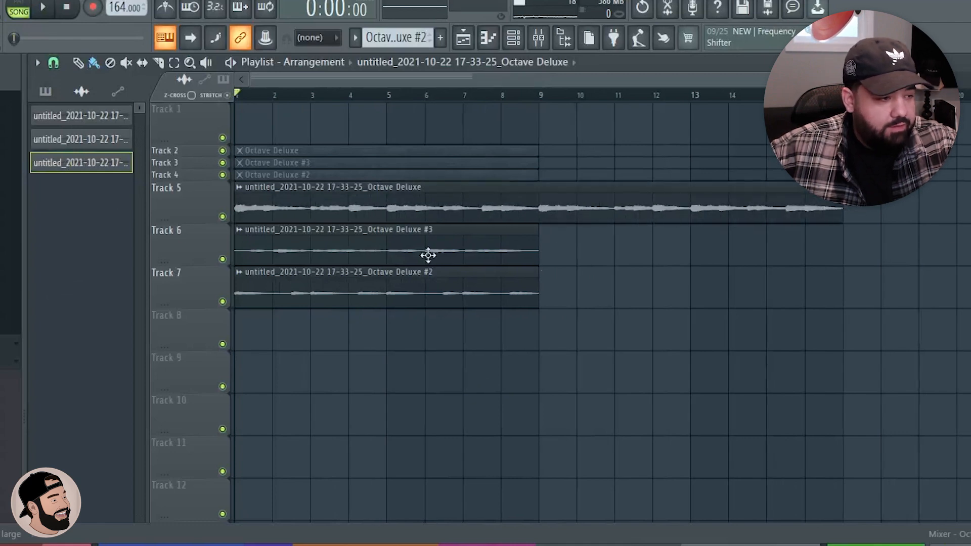
right_click(223, 216)
key(space)
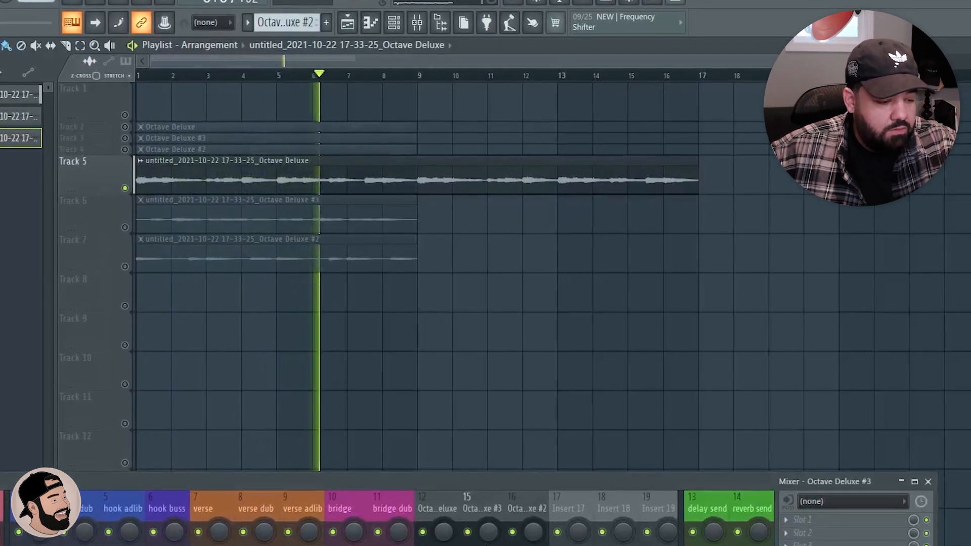
click(437, 526)
click(526, 526)
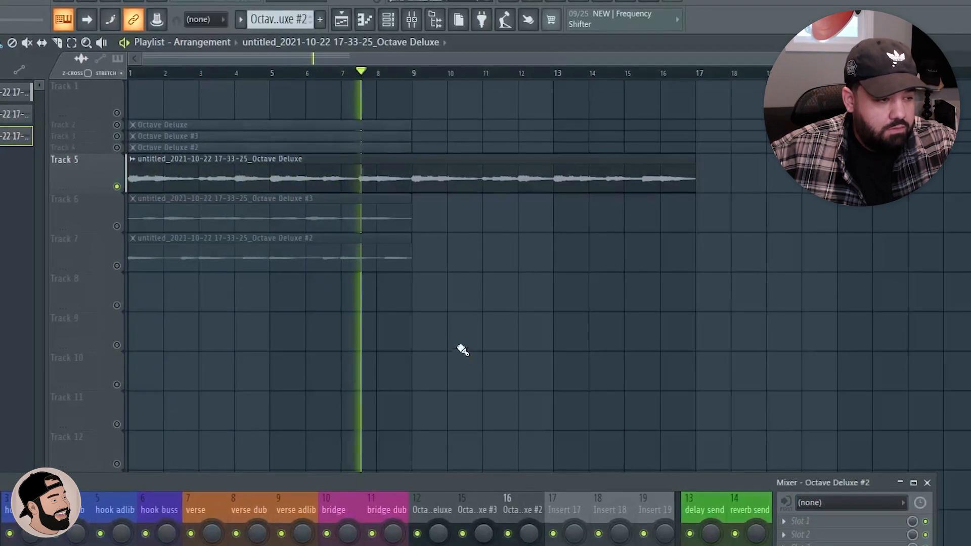
Step: Adjust the Octave Deluxe #3 audio clip's time-stretch pitch in Auto mode, squeeze it to end at bar 5, and play it with Track 5
double_click(223, 224)
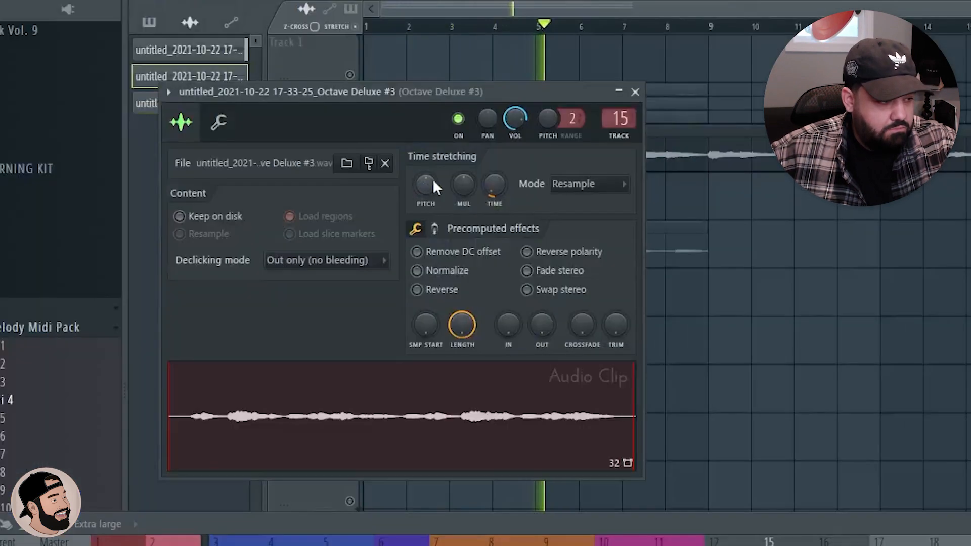
drag(427, 187, 427, 191)
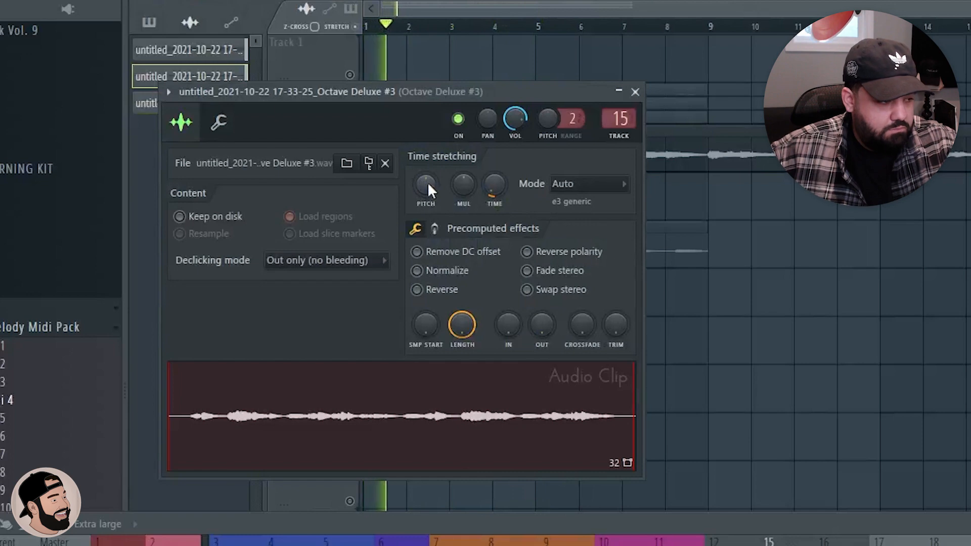
right_click(719, 221)
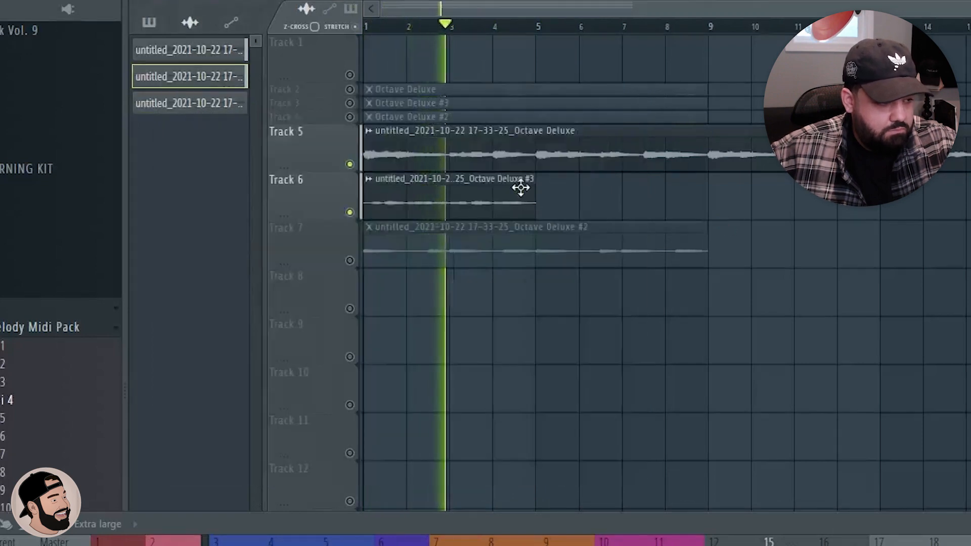
key(space)
key(space)
Step: Squeeze the Octave Deluxe #3 clip on Track 6 to end at bar 3 and audition it against Track 5
drag(531, 193, 434, 206)
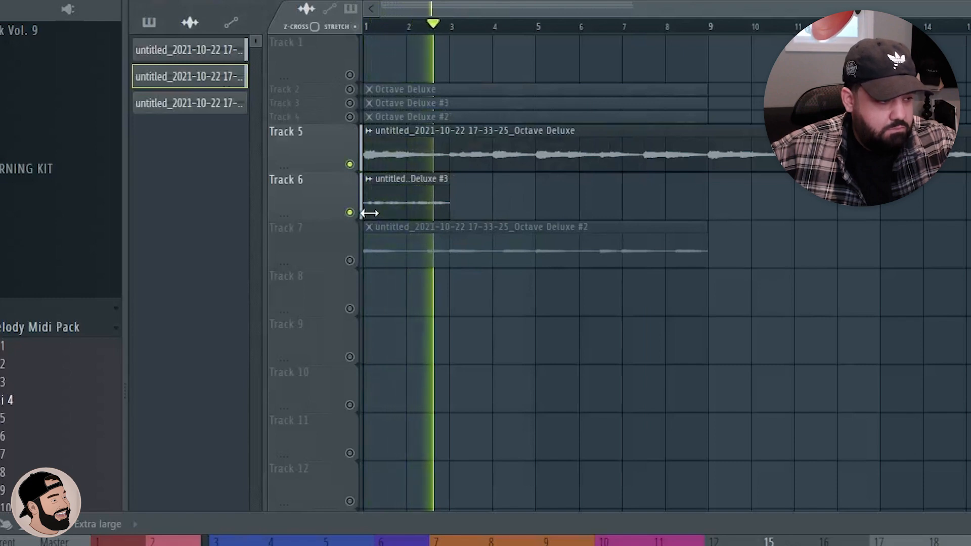
scroll(339, 203, up, 1)
scroll(341, 204, up, 3)
key(space)
key(space)
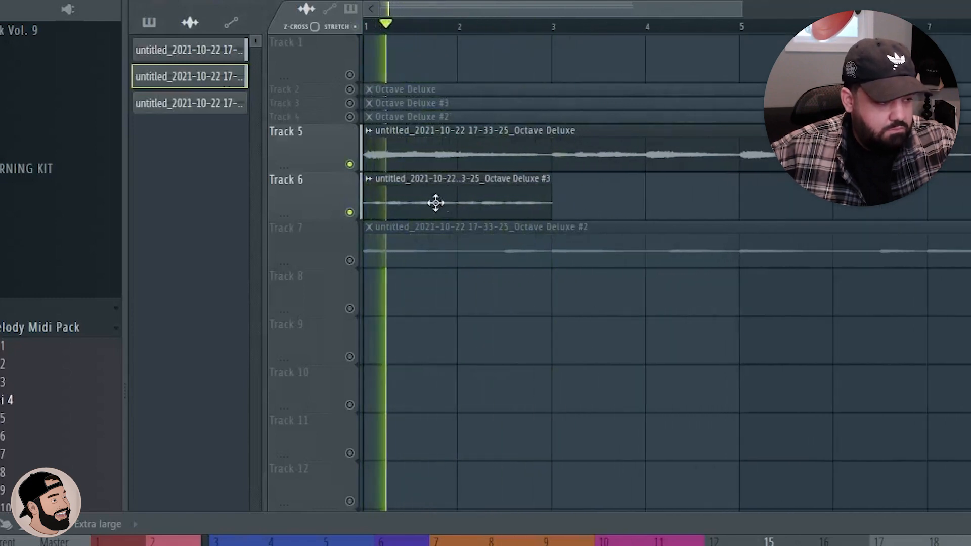
Step: Stretch the Octave Deluxe #2 audio clip on Track 6 to end at bar 17 and play it with the other audio layers
right_click(349, 218)
key(space)
key(space)
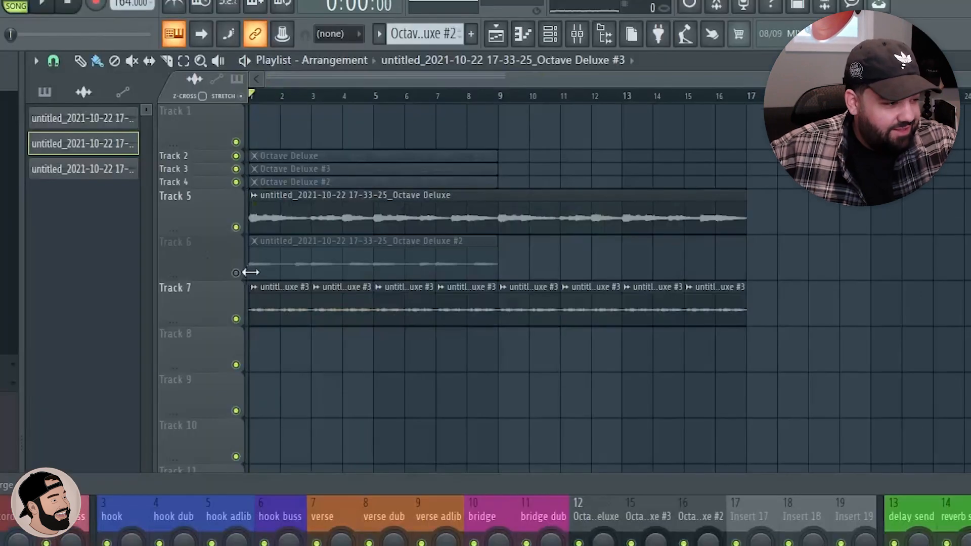
drag(492, 257, 747, 256)
scroll(284, 299, up, 1)
scroll(285, 299, down, 1)
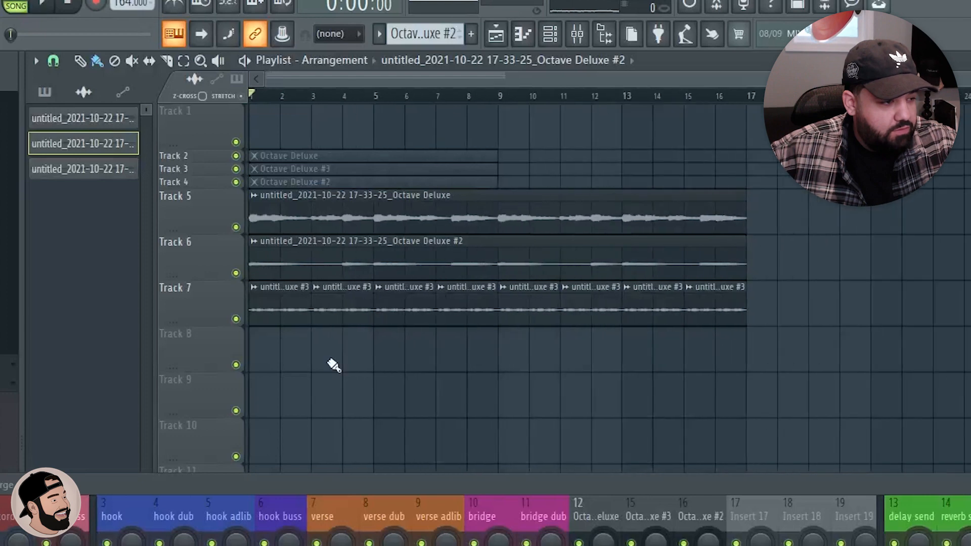
key(space)
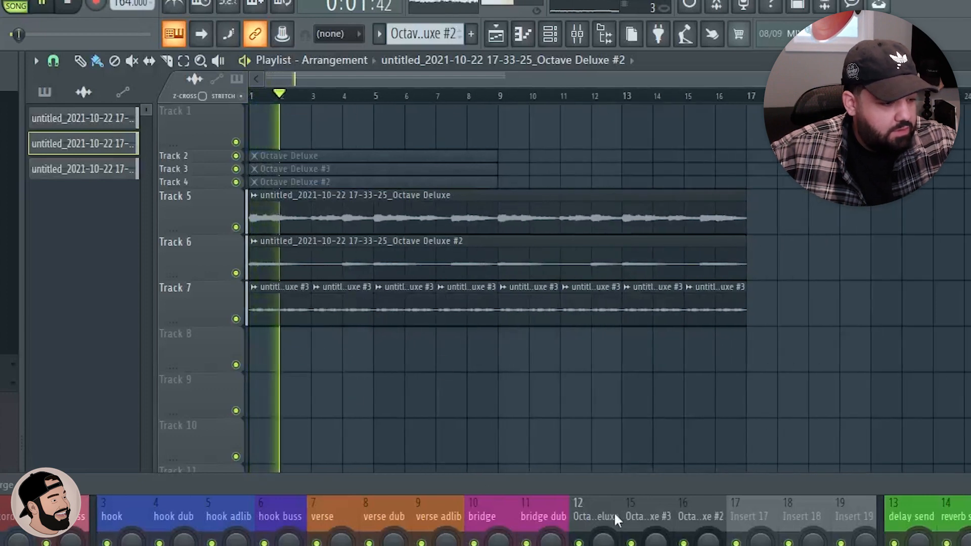
Step: Reshape the Octave Deluxe #3 parametric EQ with a higher low cut and a band 5 boost near 1518 Hz, and route the track to the delay send
drag(600, 487, 600, 412)
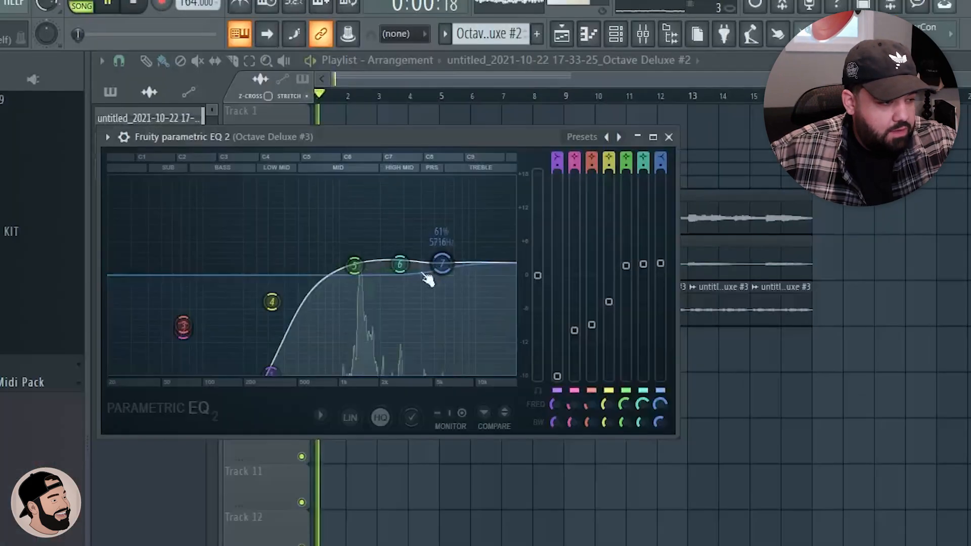
drag(354, 265, 363, 251)
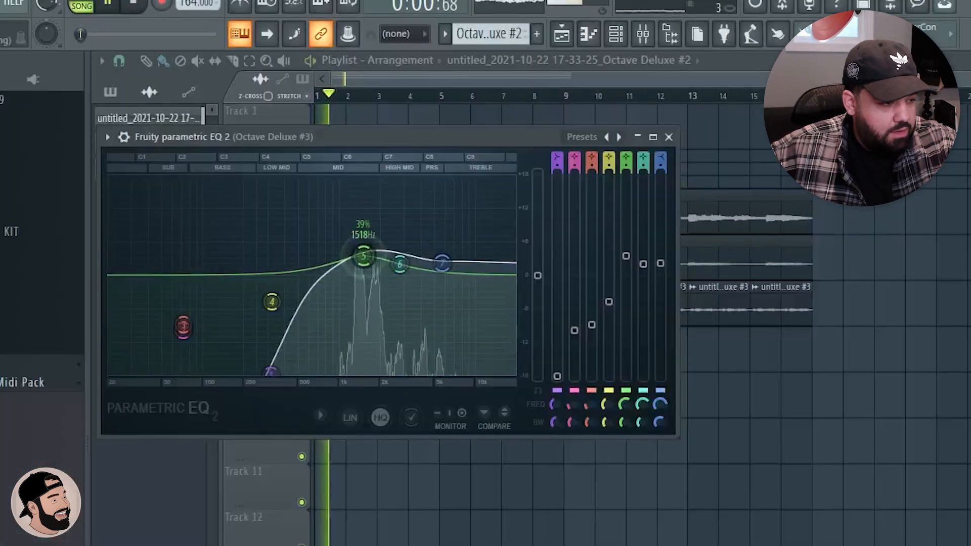
drag(274, 373, 295, 373)
drag(272, 302, 249, 326)
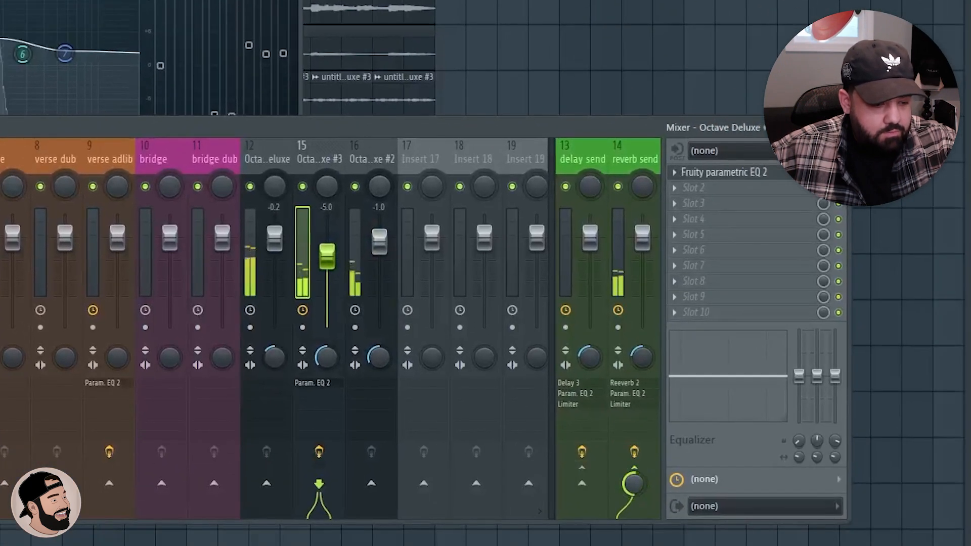
click(582, 483)
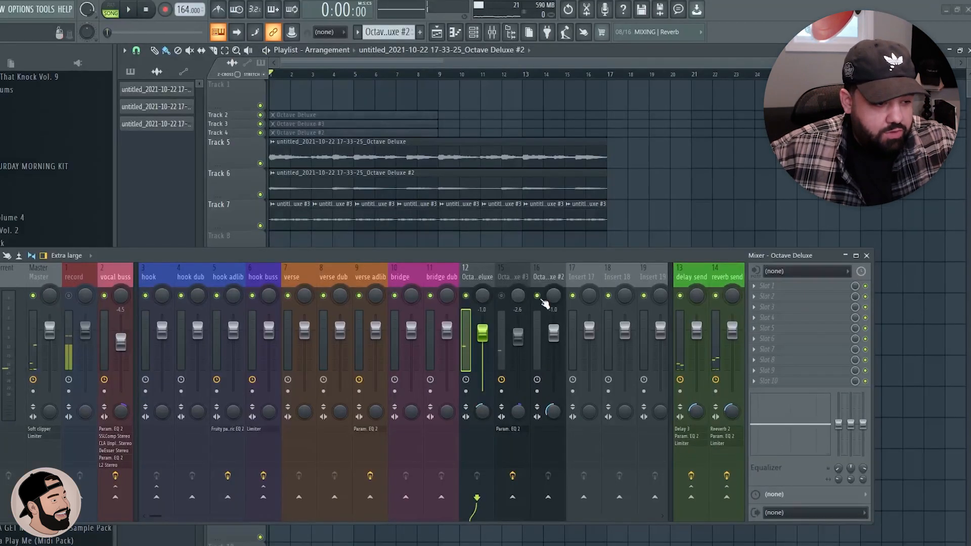
Step: Load ShaperBox2 in the first effect slot of the Octave Deluxe mixer track and add its Noise shaper
click(775, 291)
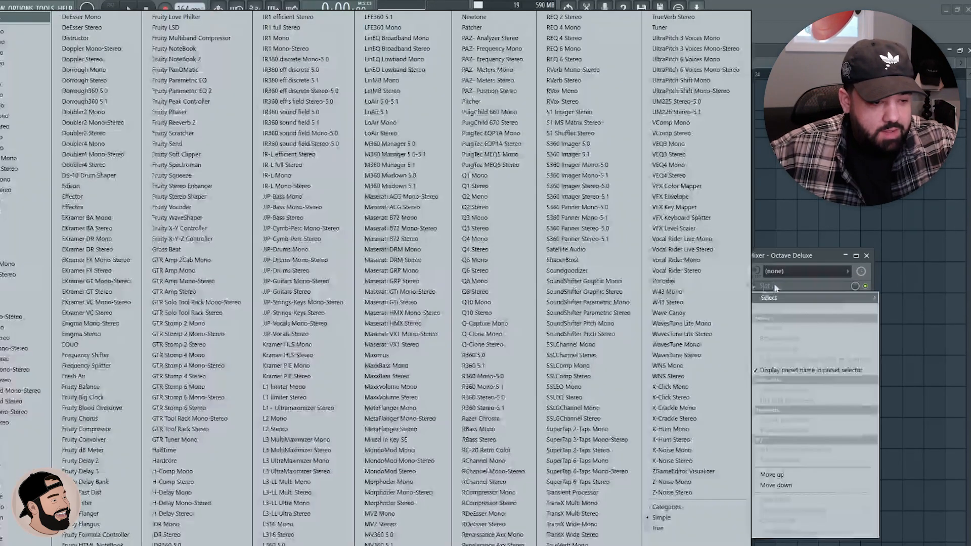
click(562, 260)
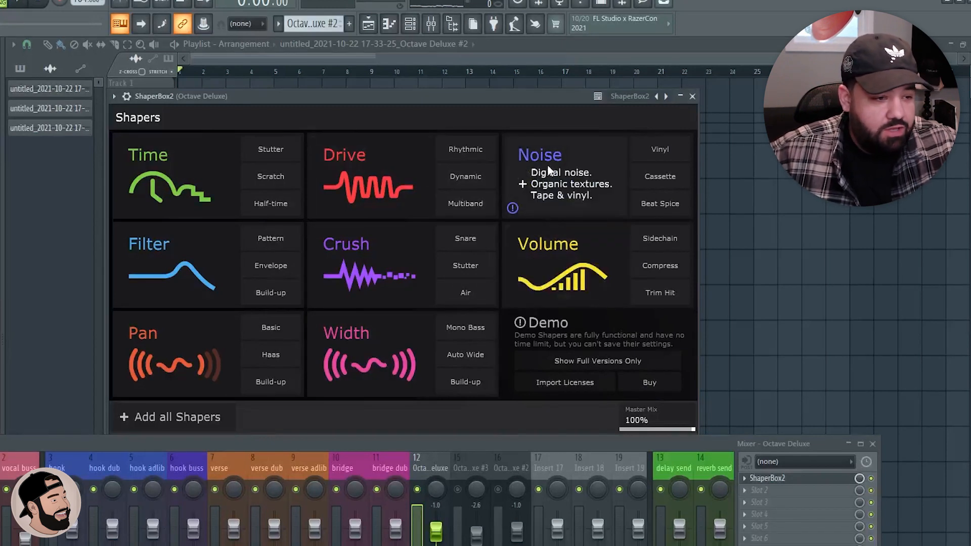
click(587, 162)
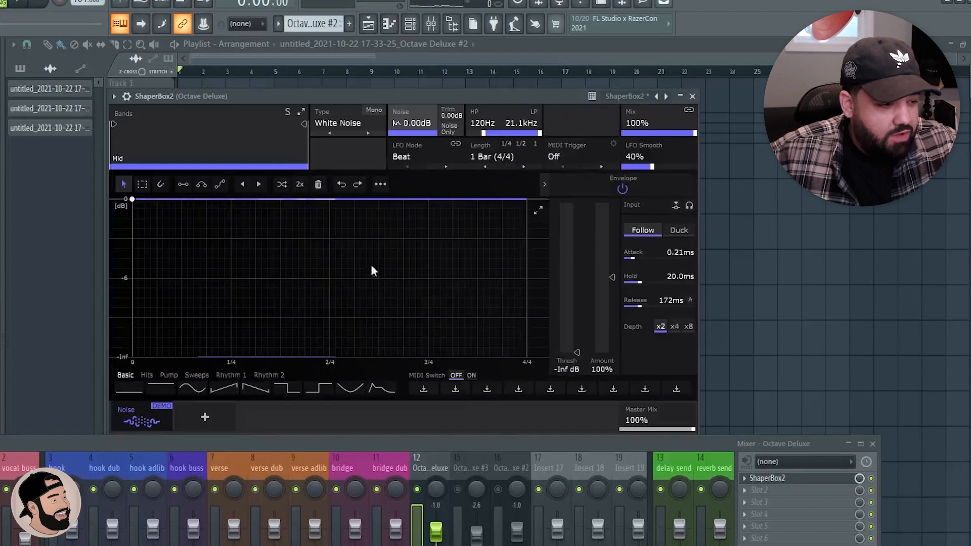
mouse_move(511, 445)
mouse_down()
mouse_move(510, 490)
mouse_move(506, 457)
mouse_up()
drag(389, 97, 409, 92)
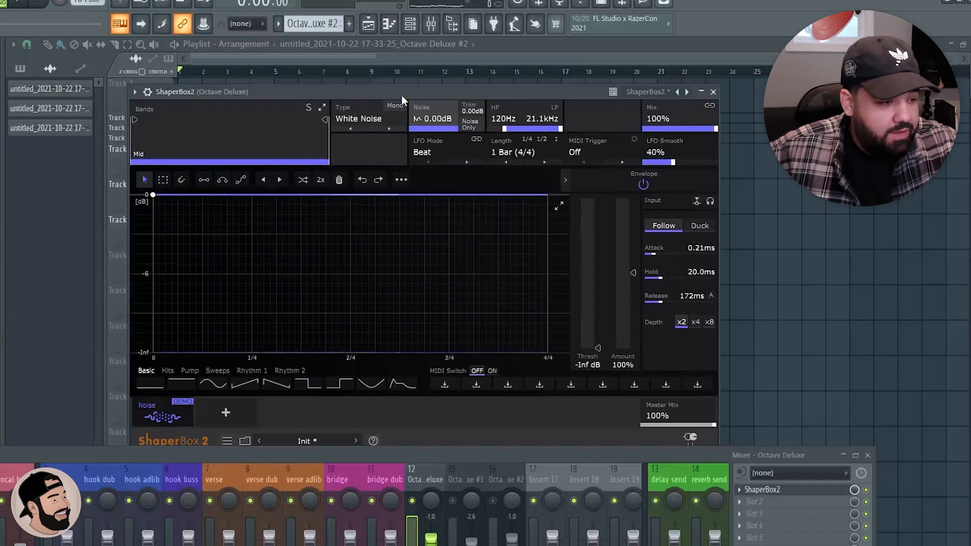
drag(397, 96, 363, 96)
Step: Set the Octave Deluxe noise type to Crispy Crackles and lower the envelope amount to 33% during playback
click(347, 123)
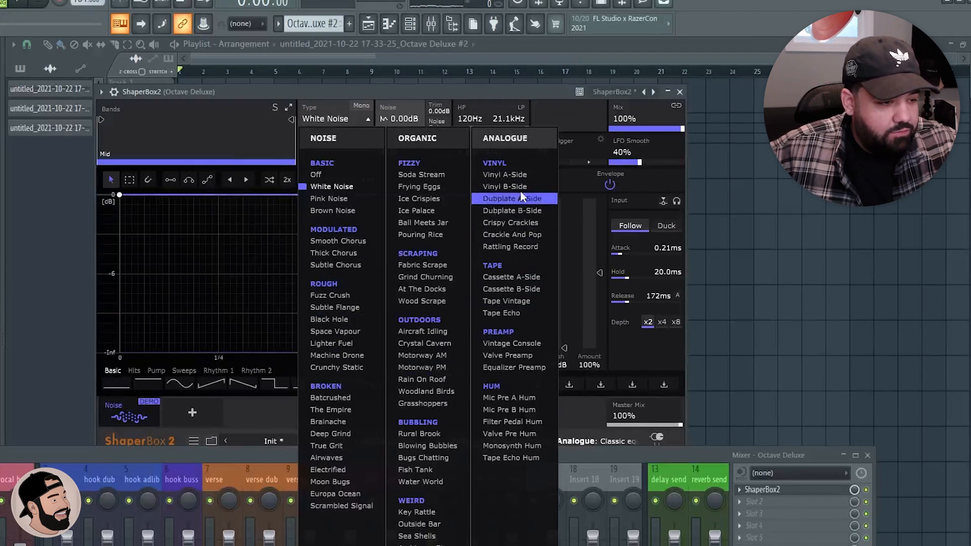
click(491, 223)
key(space)
drag(341, 96, 396, 89)
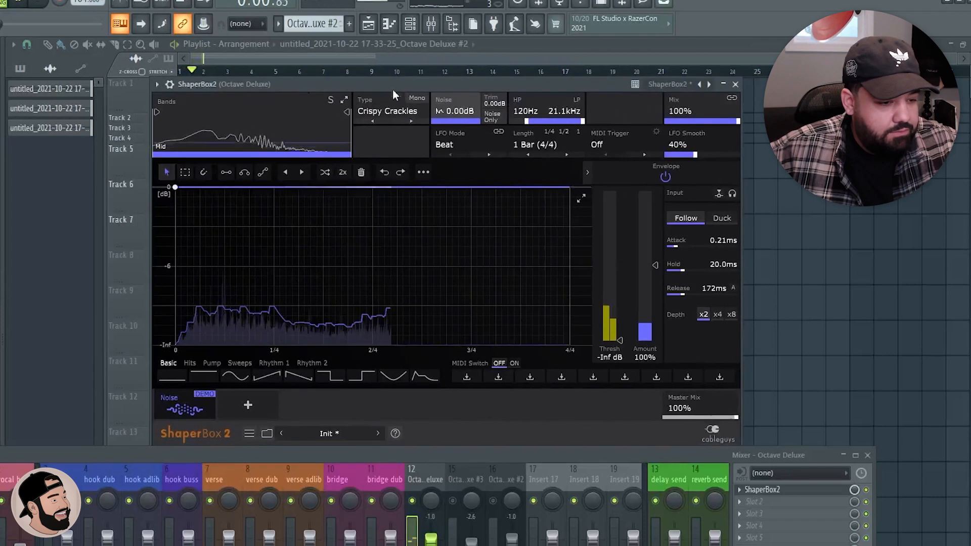
drag(654, 457, 654, 493)
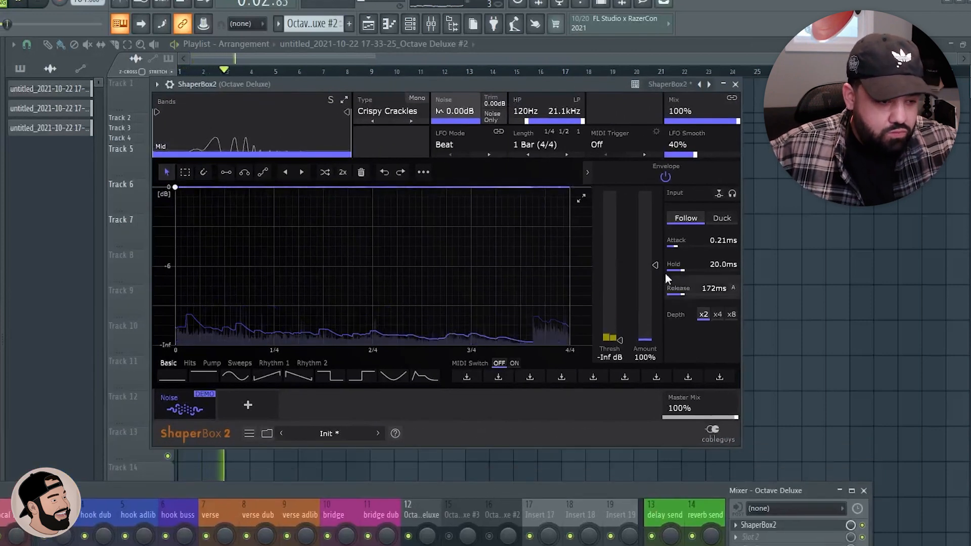
drag(655, 266, 655, 314)
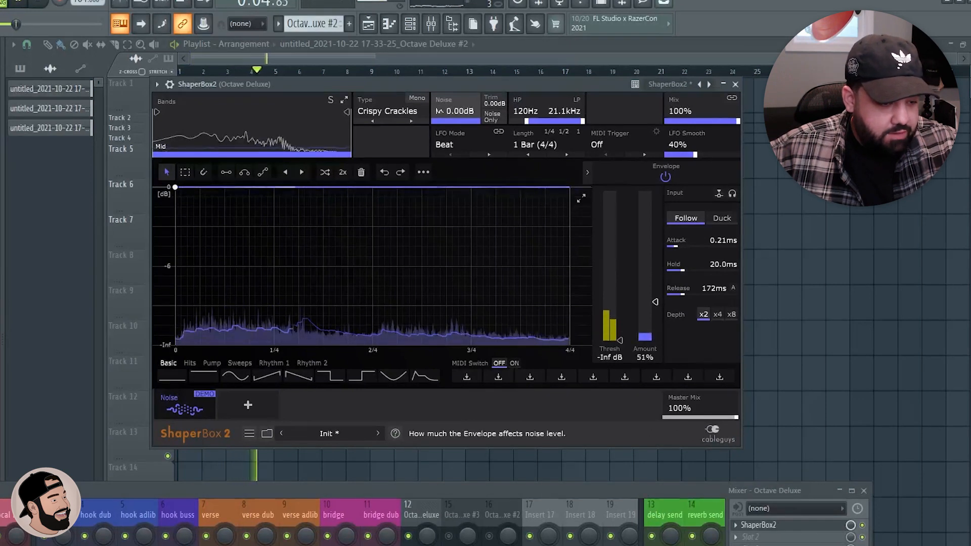
key(space)
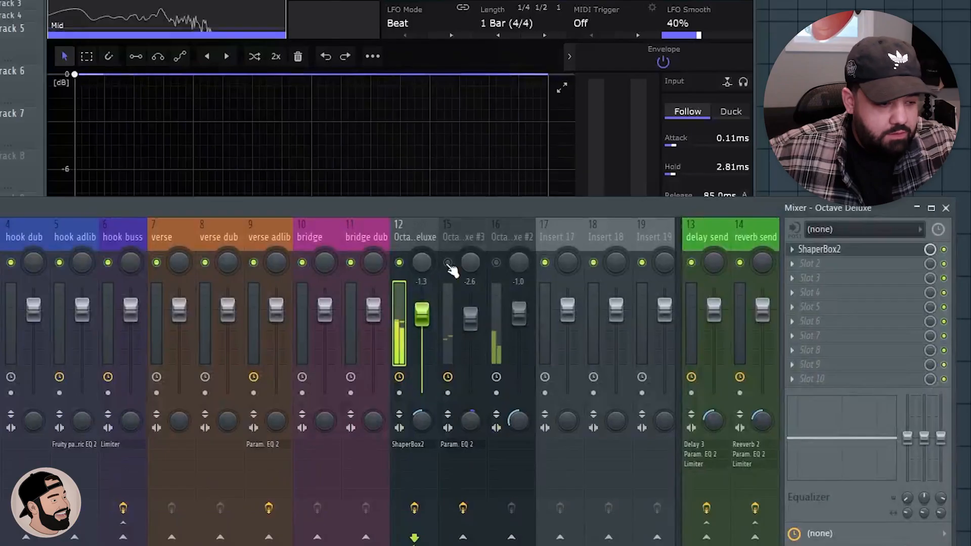
Step: Unmute the Octave Deluxe #3 mixer track, raise its level to -1.8 dB, and load ShaperBox2 after its EQ
click(448, 264)
drag(470, 317, 471, 316)
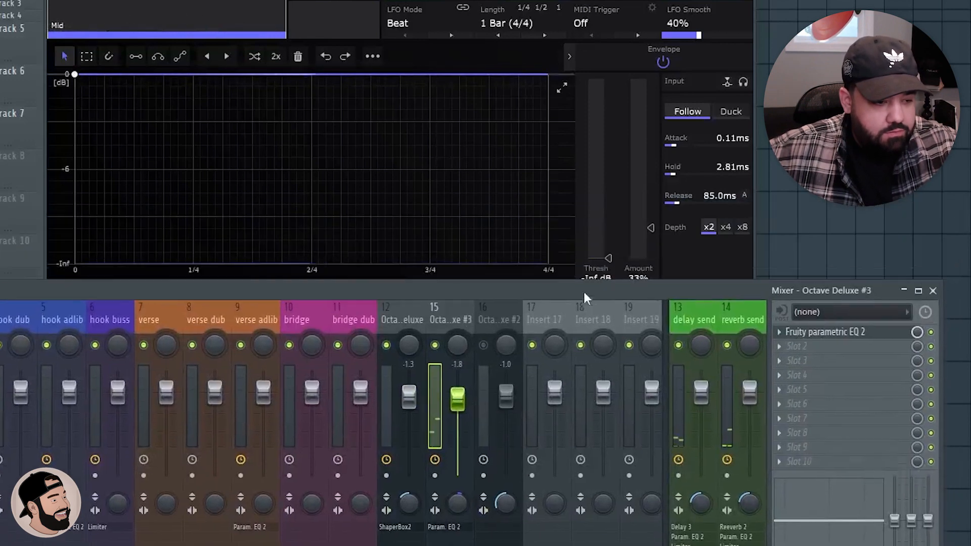
click(799, 264)
mouse_move(808, 280)
click(614, 260)
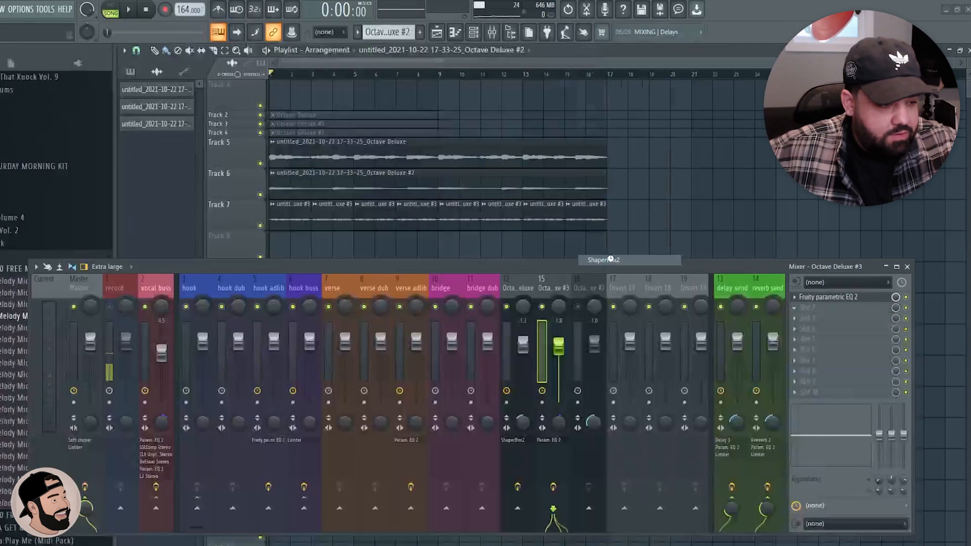
drag(464, 267, 467, 283)
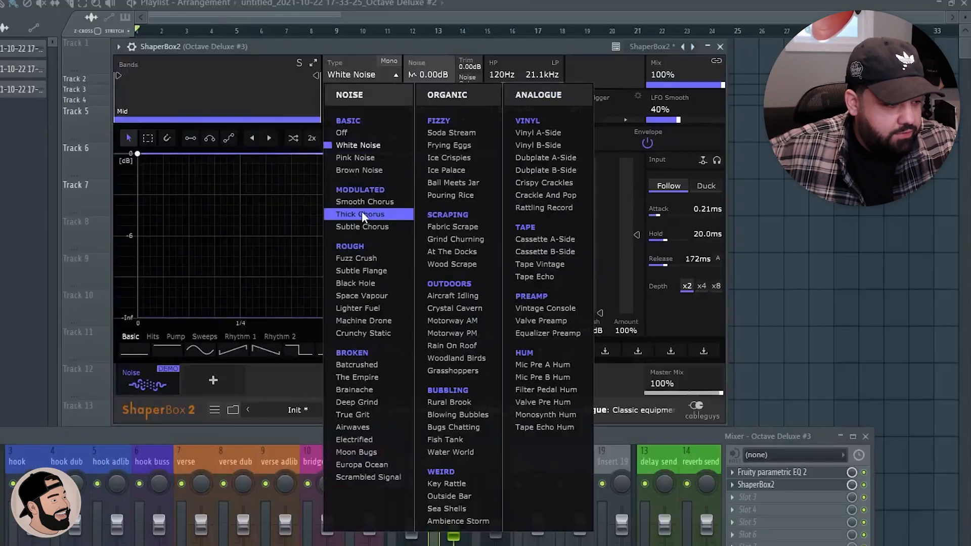
Step: Set the Octave Deluxe #3 noise type to Thick Chorus and reduce the shaper's mix to 57%
click(362, 213)
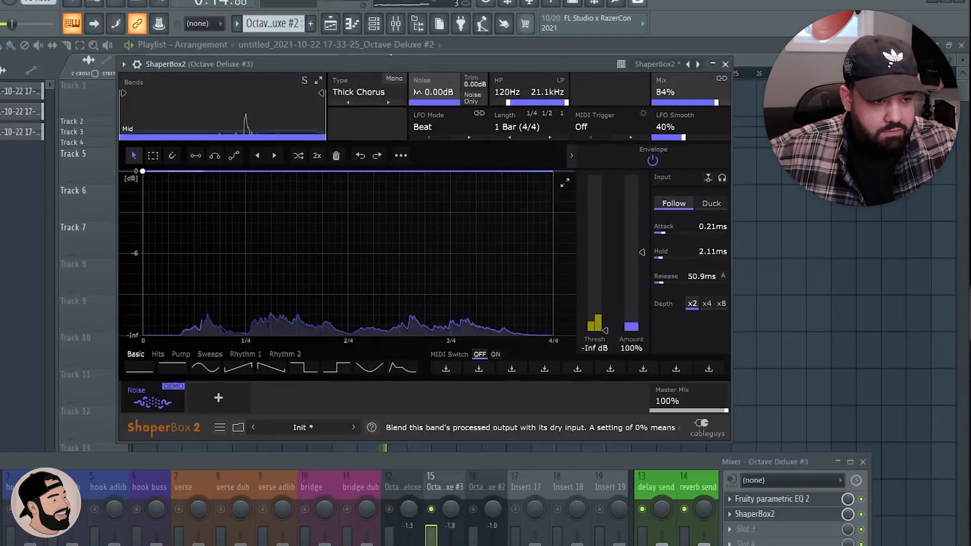
drag(716, 103, 697, 103)
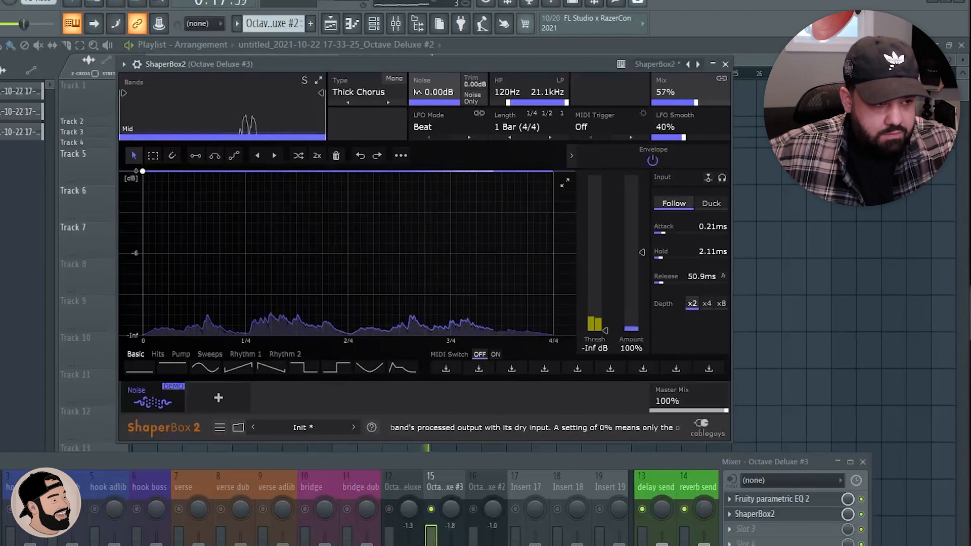
key(space)
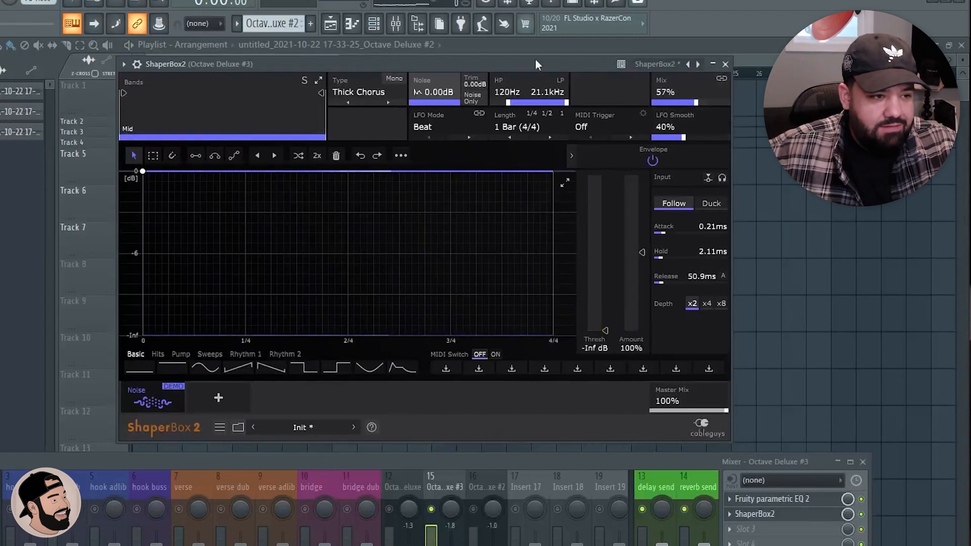
drag(516, 66, 542, 83)
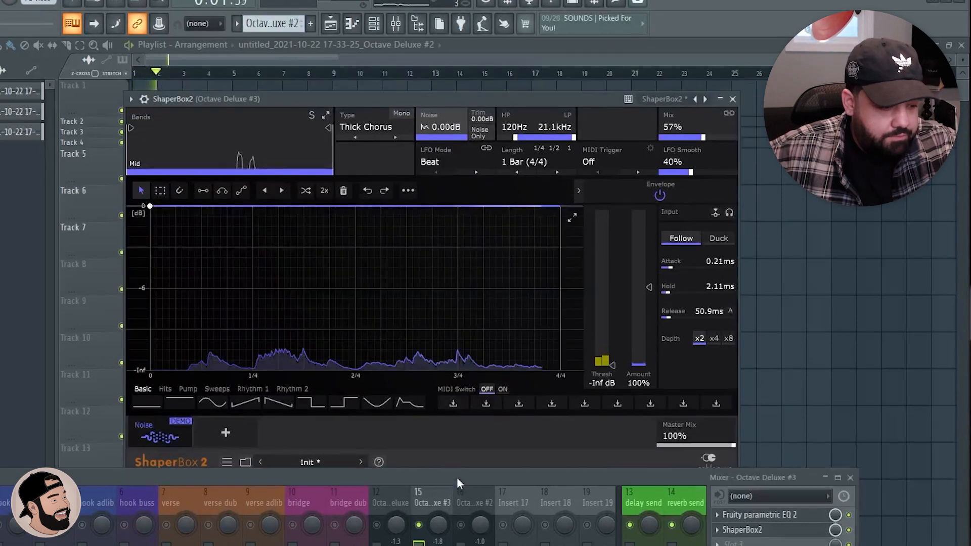
Step: Rebalance the three Octave Deluxe mixer tracks together, adjusting the #3 track's stereo separation and lowering the #2 level to -6.6 dB
drag(457, 478, 473, 331)
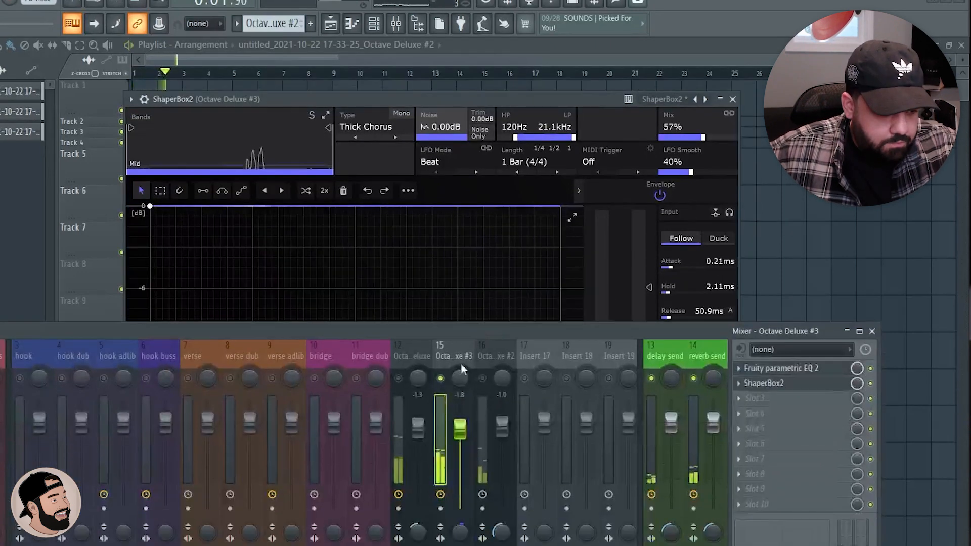
click(489, 382)
drag(462, 532, 462, 523)
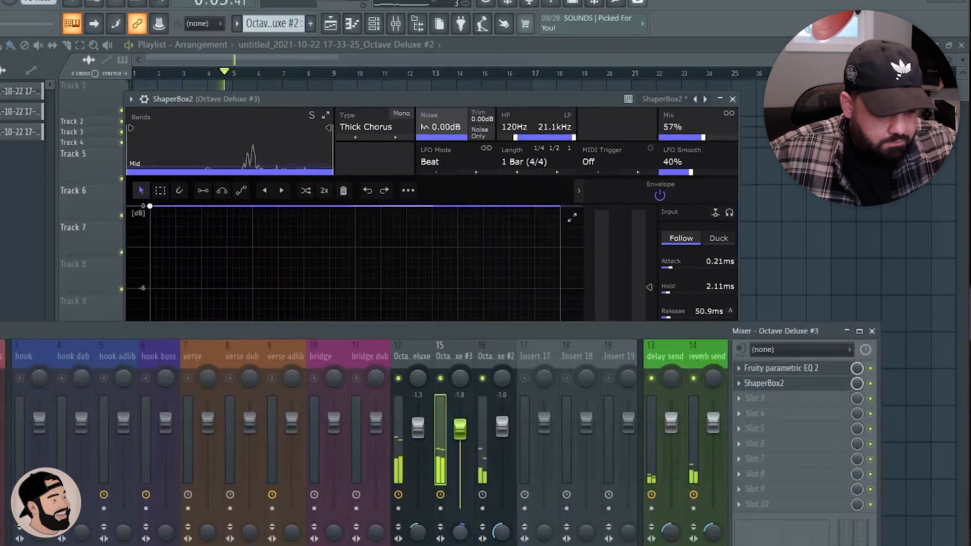
drag(502, 426, 502, 440)
key(space)
Step: Load Fruity Parametric EQ 2 on the Octave Deluxe #2 mixer track and steepen its band 1 low cut
click(757, 369)
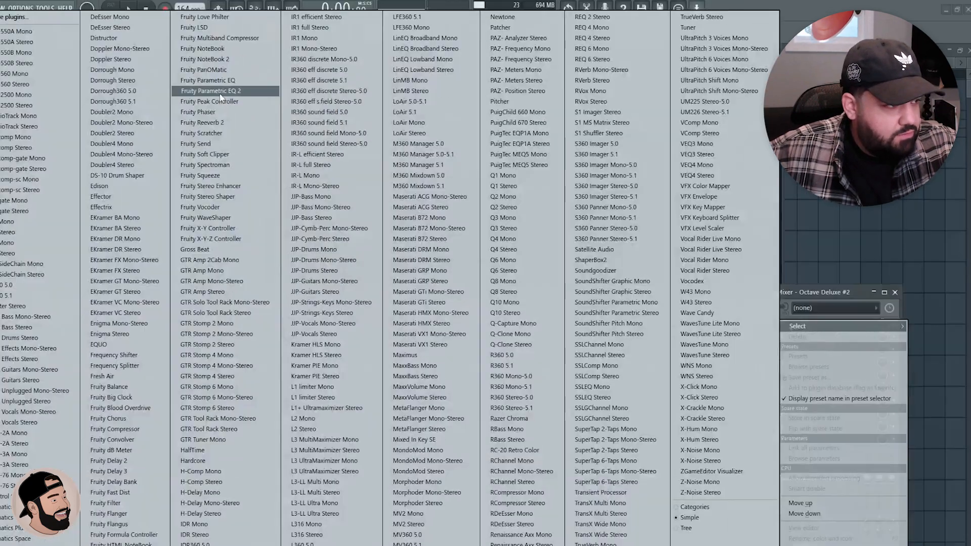
click(220, 94)
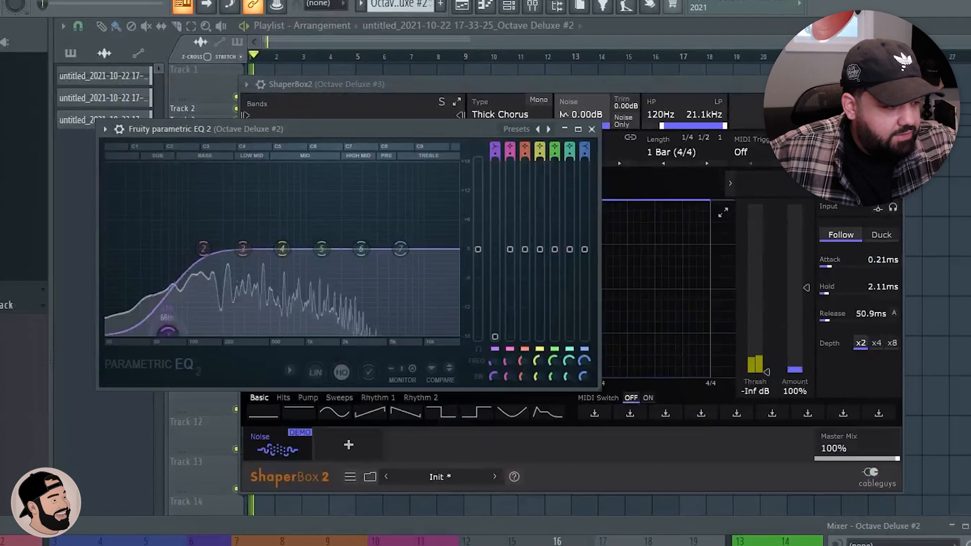
scroll(168, 331, down, 5)
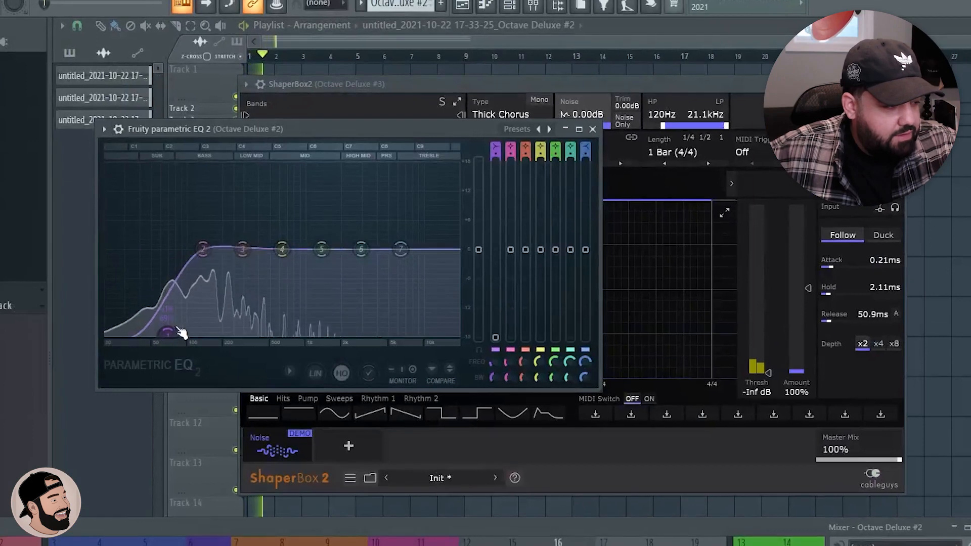
Step: Thin the Octave Deluxe #2 low end by dipping band 2 and band 3 near 68 Hz, raising the low cut, and slightly boosting band 4
drag(204, 250, 182, 333)
drag(243, 249, 173, 278)
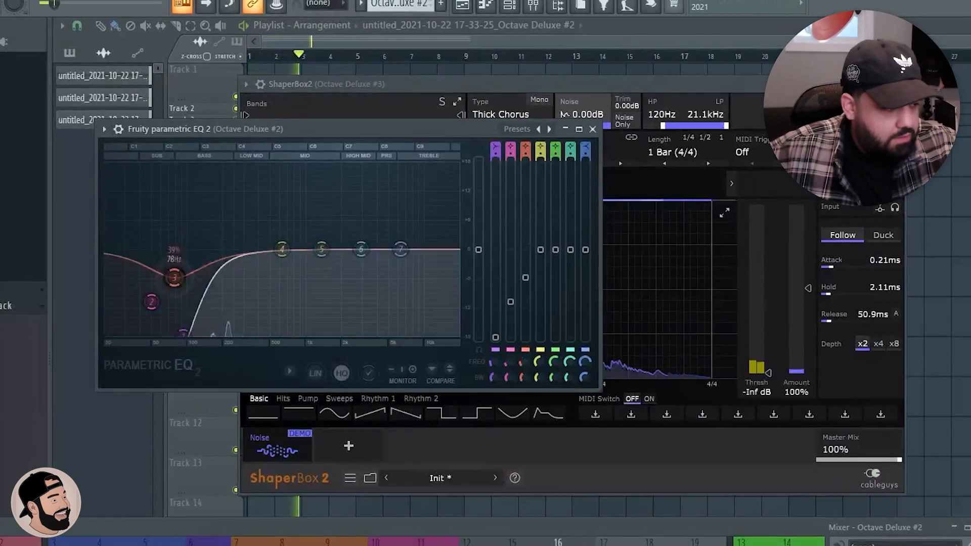
drag(283, 249, 266, 237)
drag(151, 302, 154, 310)
drag(173, 278, 168, 283)
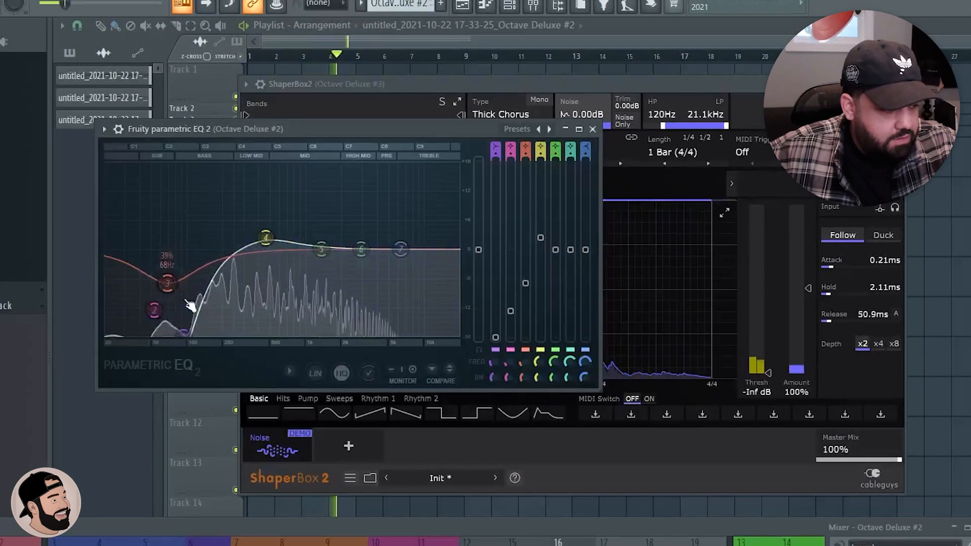
drag(184, 333, 187, 333)
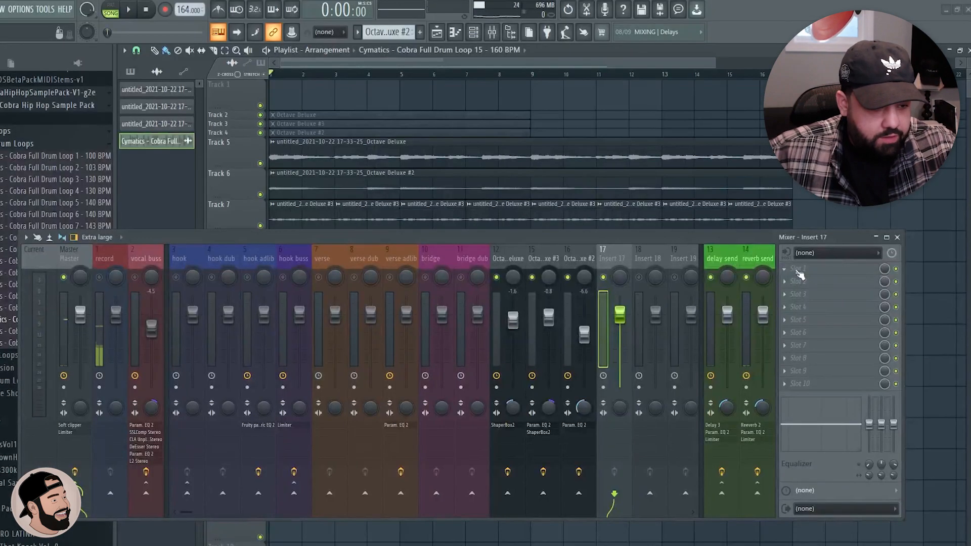
Step: Load ShaperBox2 in the first effect slot of the empty Insert 17 mixer track
click(800, 273)
click(627, 271)
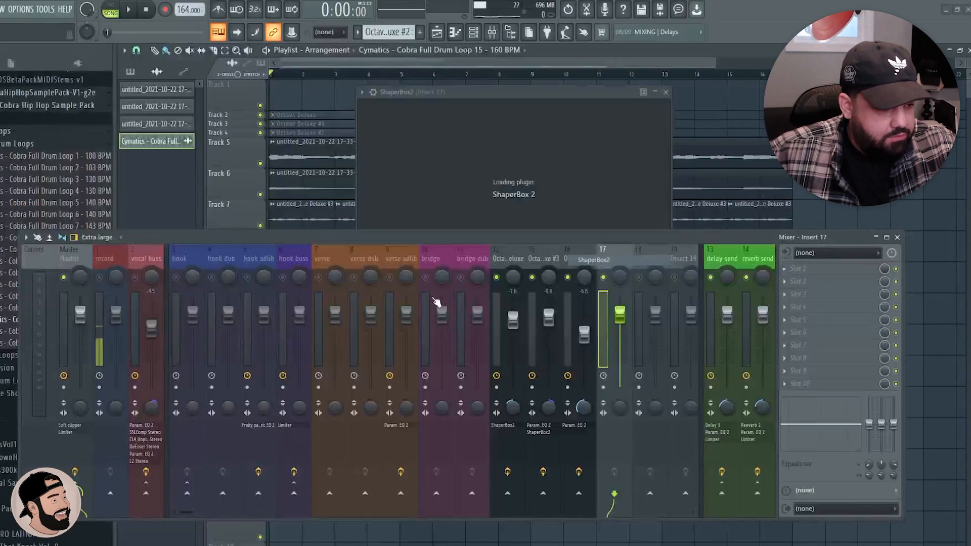